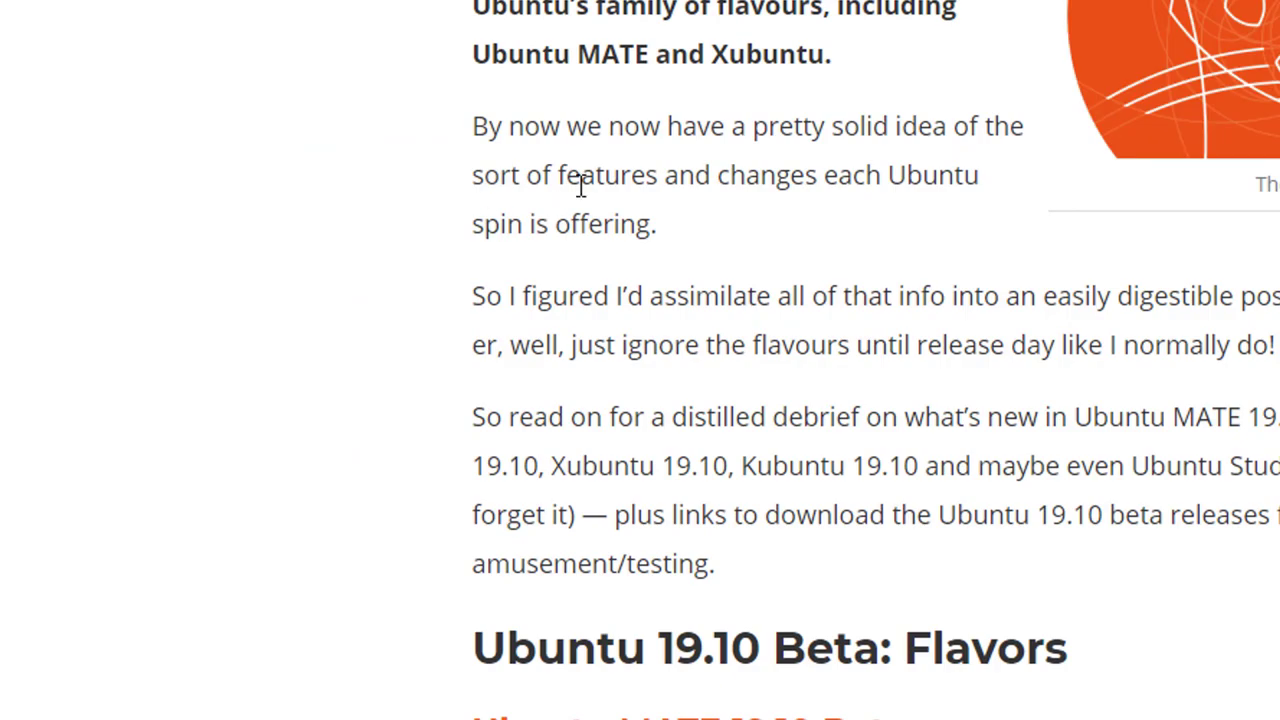
Scroll the OMG! Ubuntu article to Xubuntu 19.10 Beta and download its 64-bit .iso
{"action": "scroll", "coordinate": [580, 186], "scroll_direction": "down", "scroll_amount": 5}
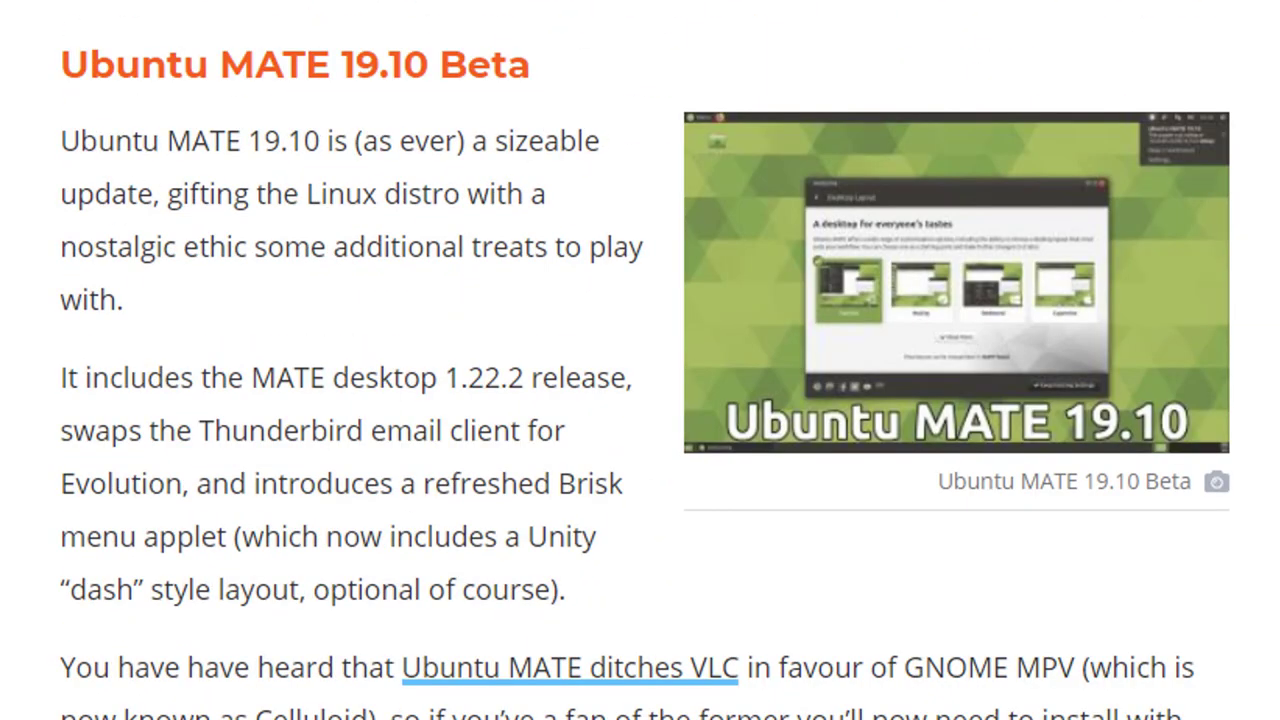
{"action": "scroll", "coordinate": [397, 563], "scroll_direction": "down", "scroll_amount": 15}
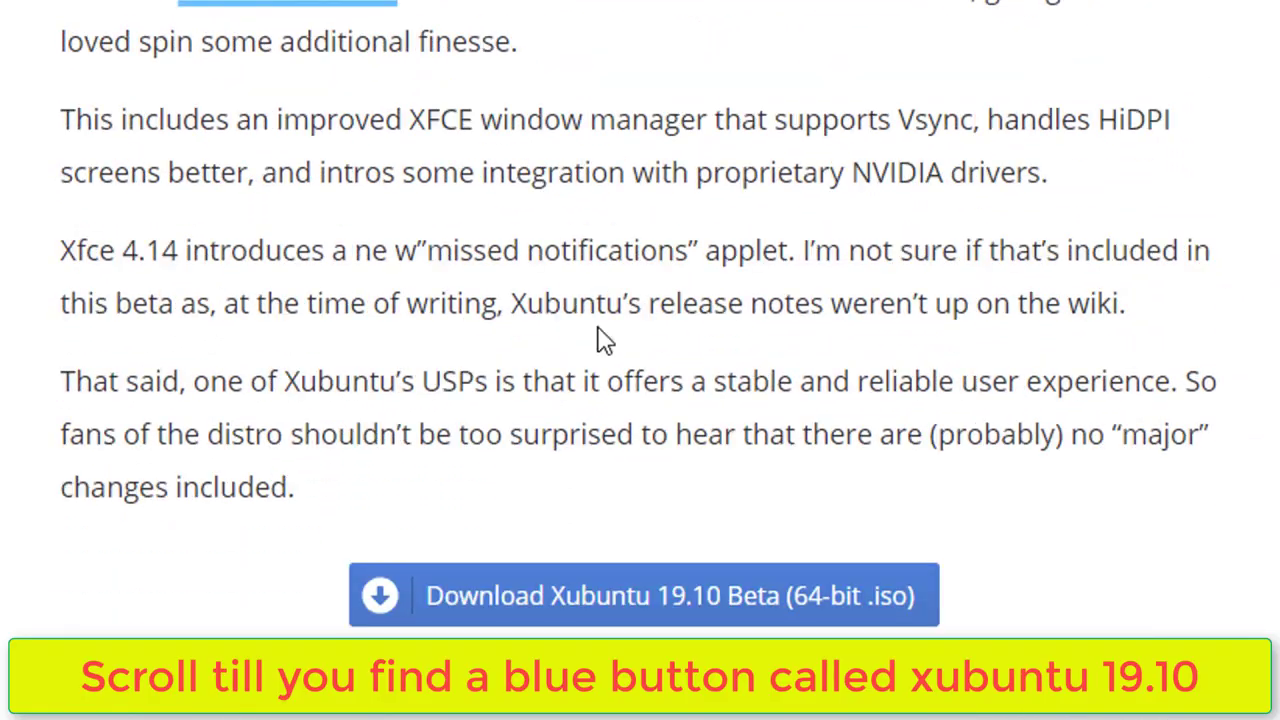
{"action": "scroll", "coordinate": [604, 340], "scroll_direction": "down", "scroll_amount": 5}
{"action": "scroll", "coordinate": [604, 340], "scroll_direction": "up", "scroll_amount": 5}
{"action": "scroll", "coordinate": [604, 340], "scroll_direction": "down", "scroll_amount": 3}
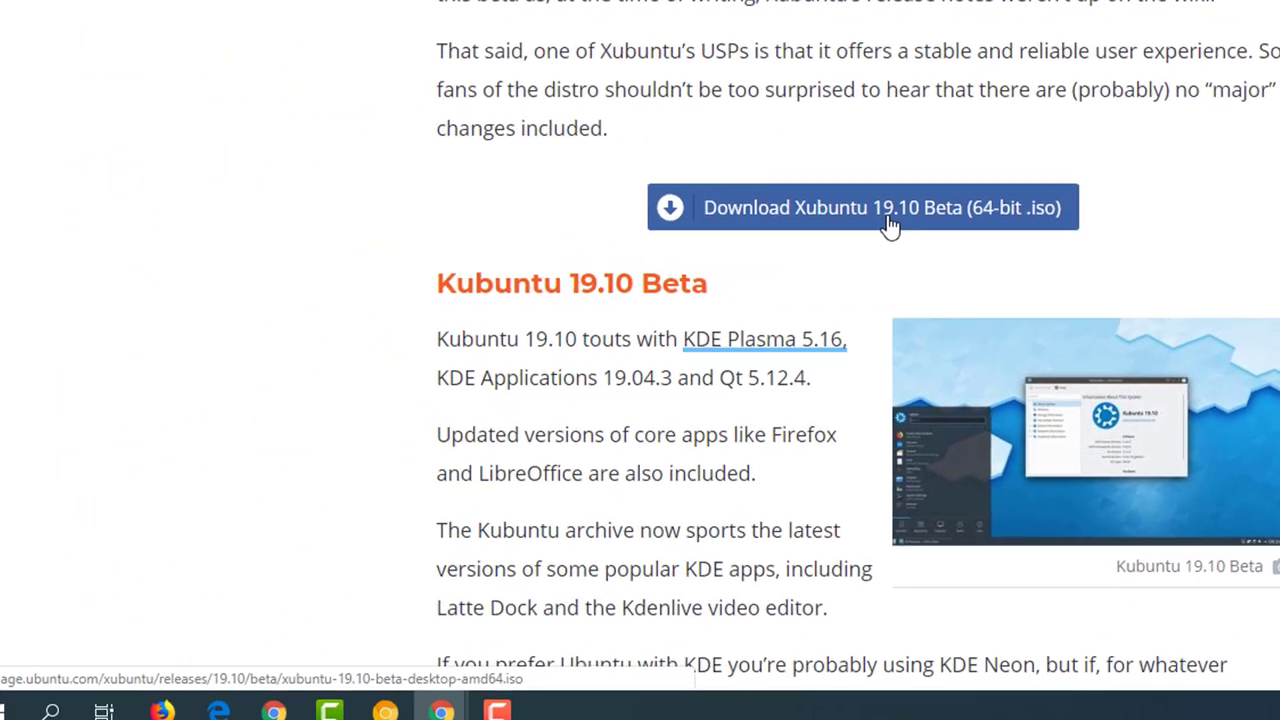
{"action": "left_click", "coordinate": [681, 300]}
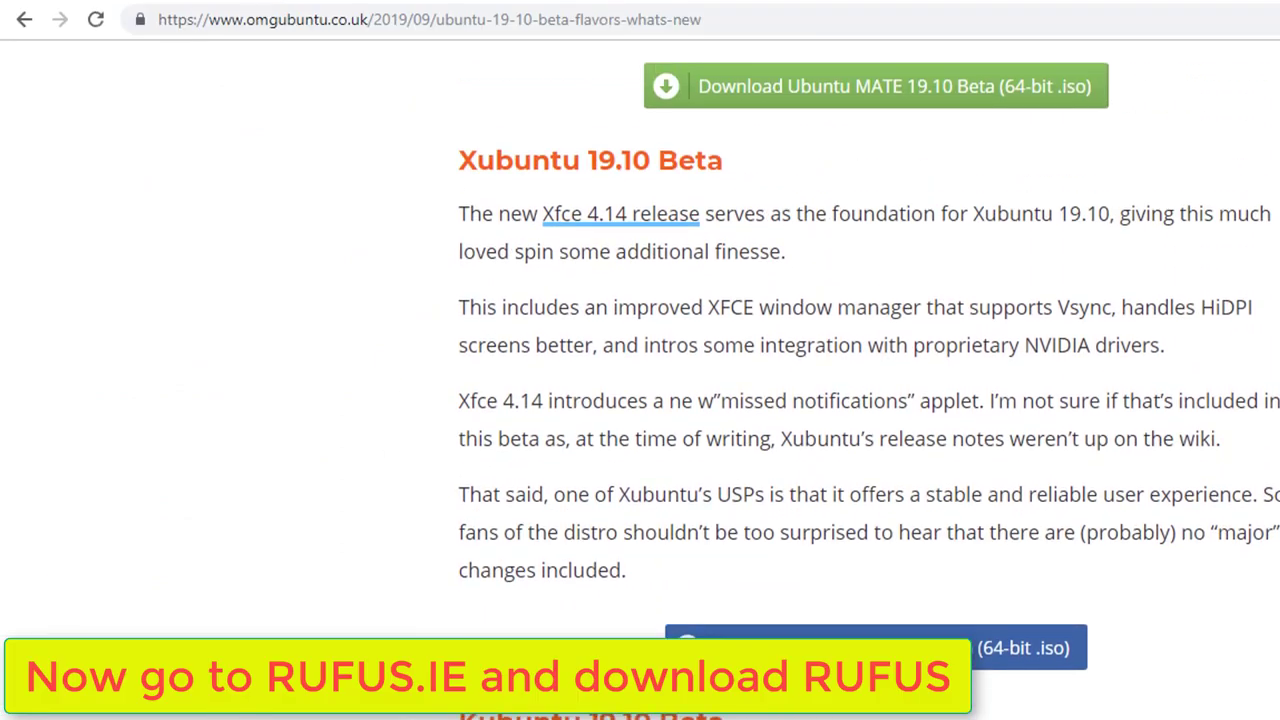
Go to the Rufus website (rufus.ie) and scroll down toward its Download section
{"action": "left_click", "coordinate": [288, 20]}
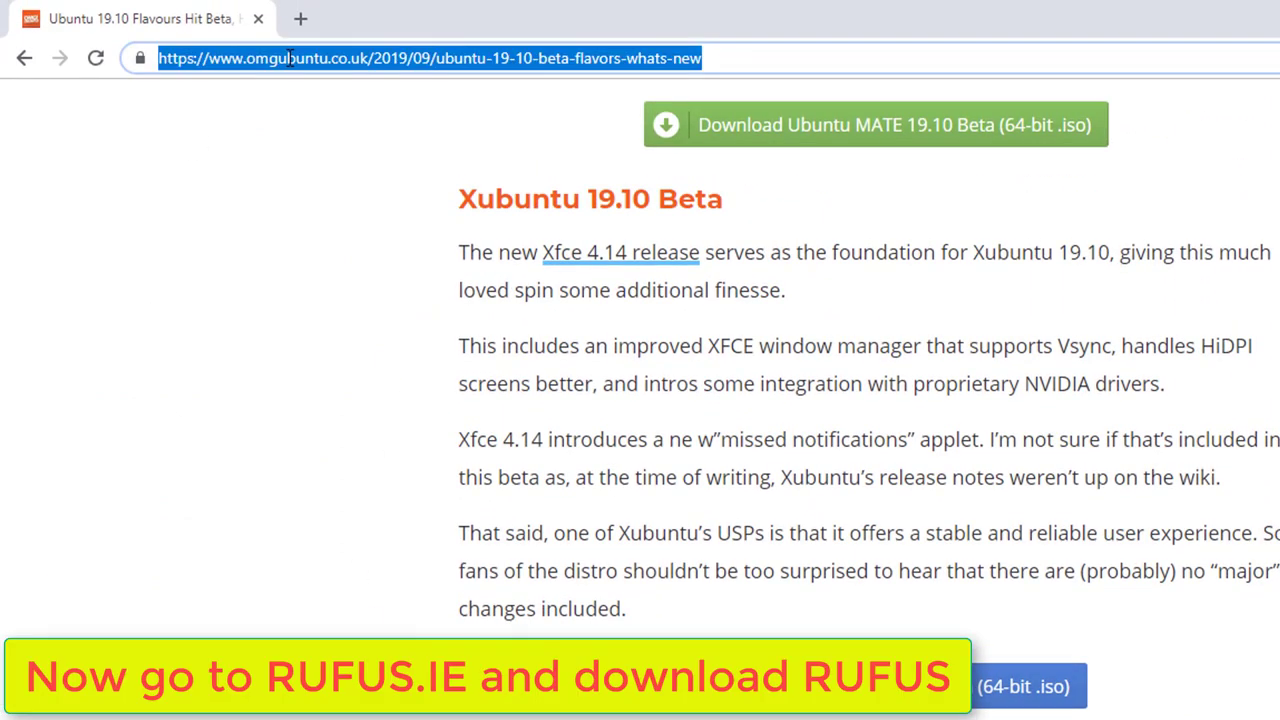
{"action": "type", "text": "rufus.ie"}
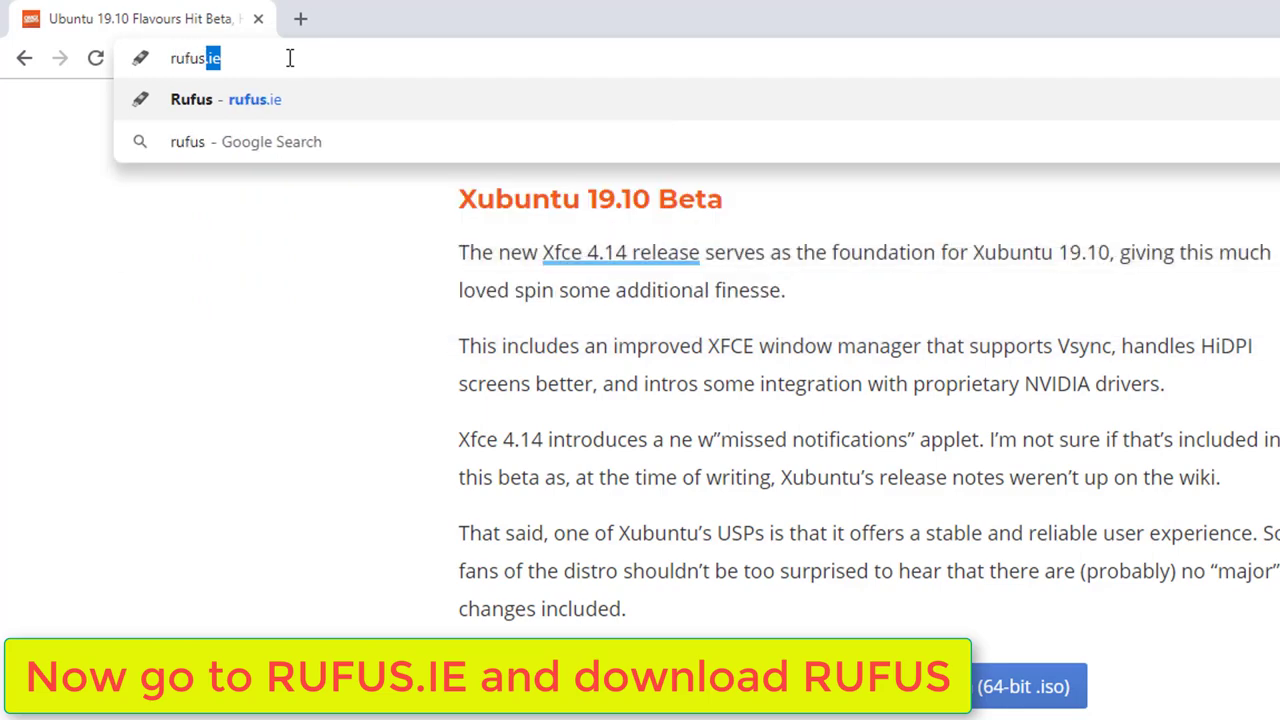
{"action": "key", "text": "Return"}
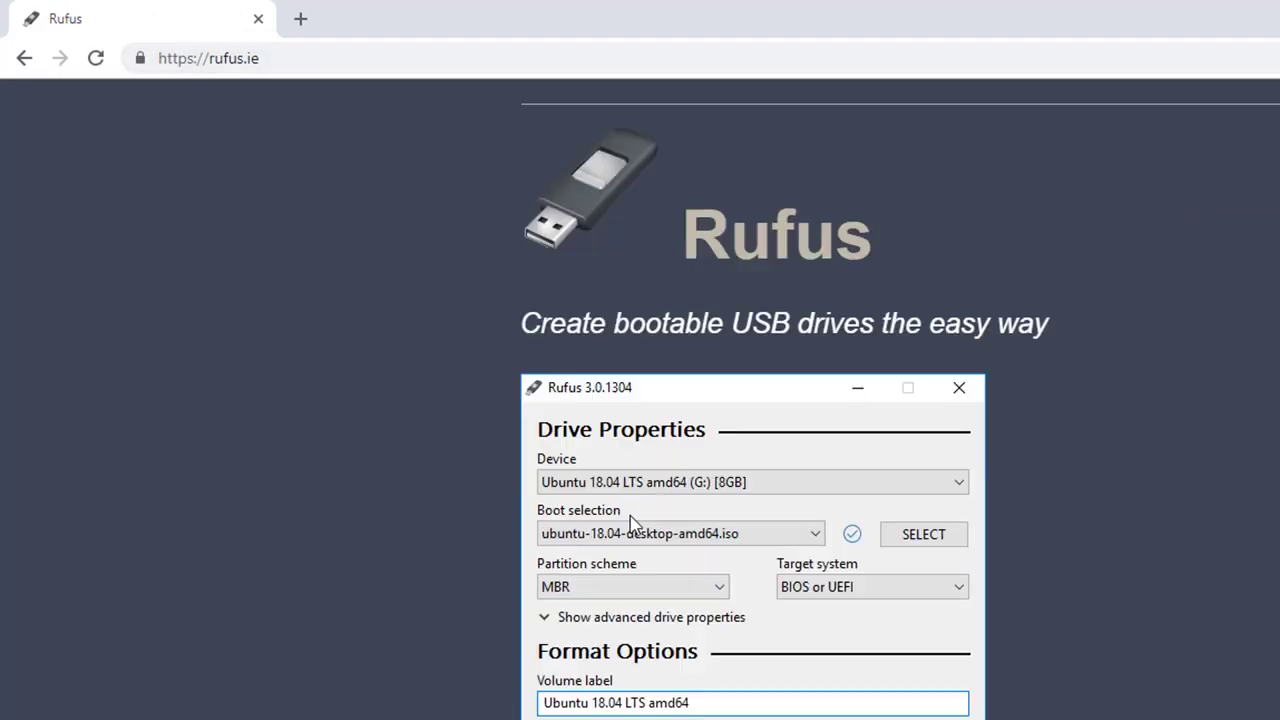
{"action": "scroll", "coordinate": [630, 520], "scroll_direction": "down", "scroll_amount": 10}
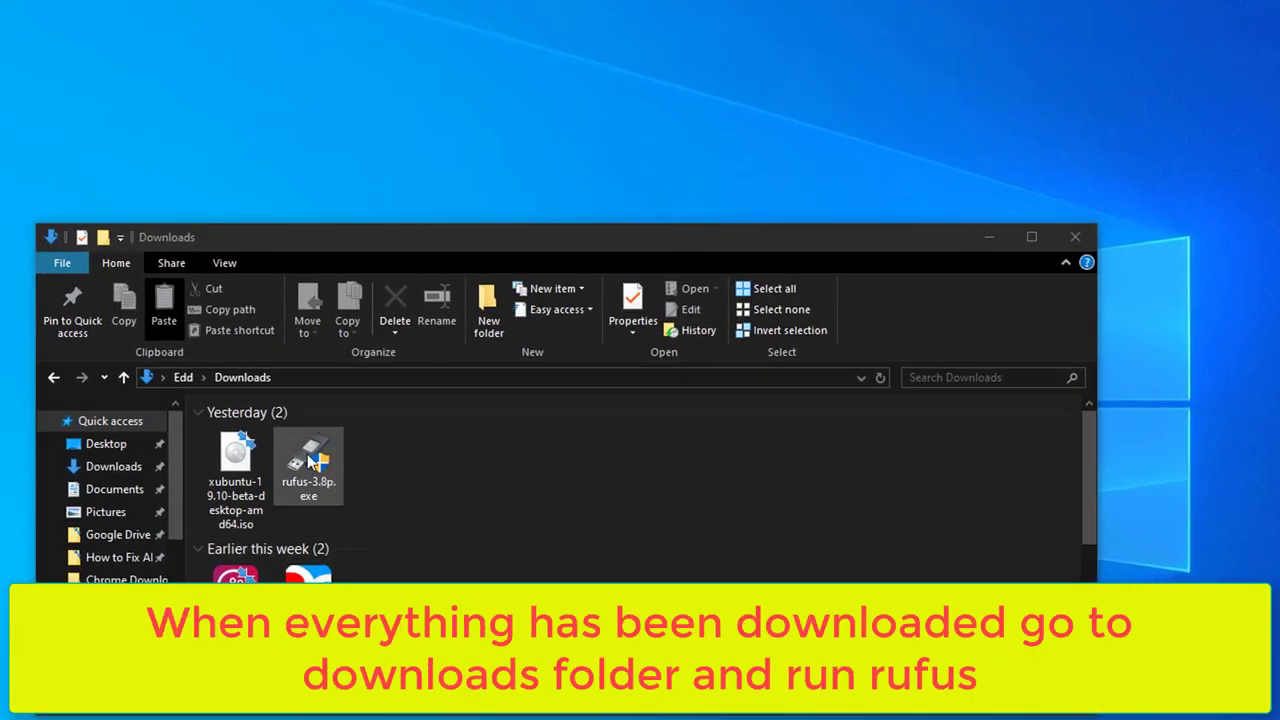
Launch rufus-3.8p.exe and load xubuntu-19.10-beta-desktop-amd64.iso from Downloads as the boot image
{"action": "double_click", "coordinate": [316, 446]}
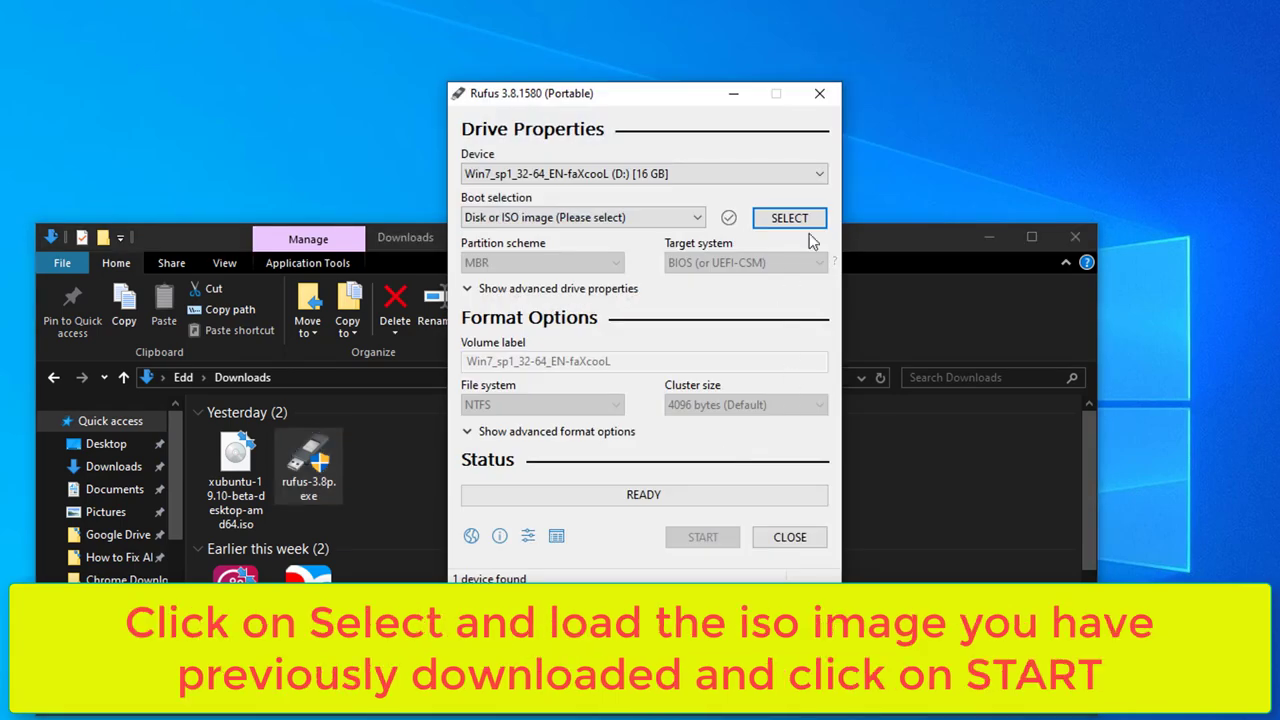
{"action": "left_click", "coordinate": [789, 218]}
{"action": "left_click", "coordinate": [540, 330]}
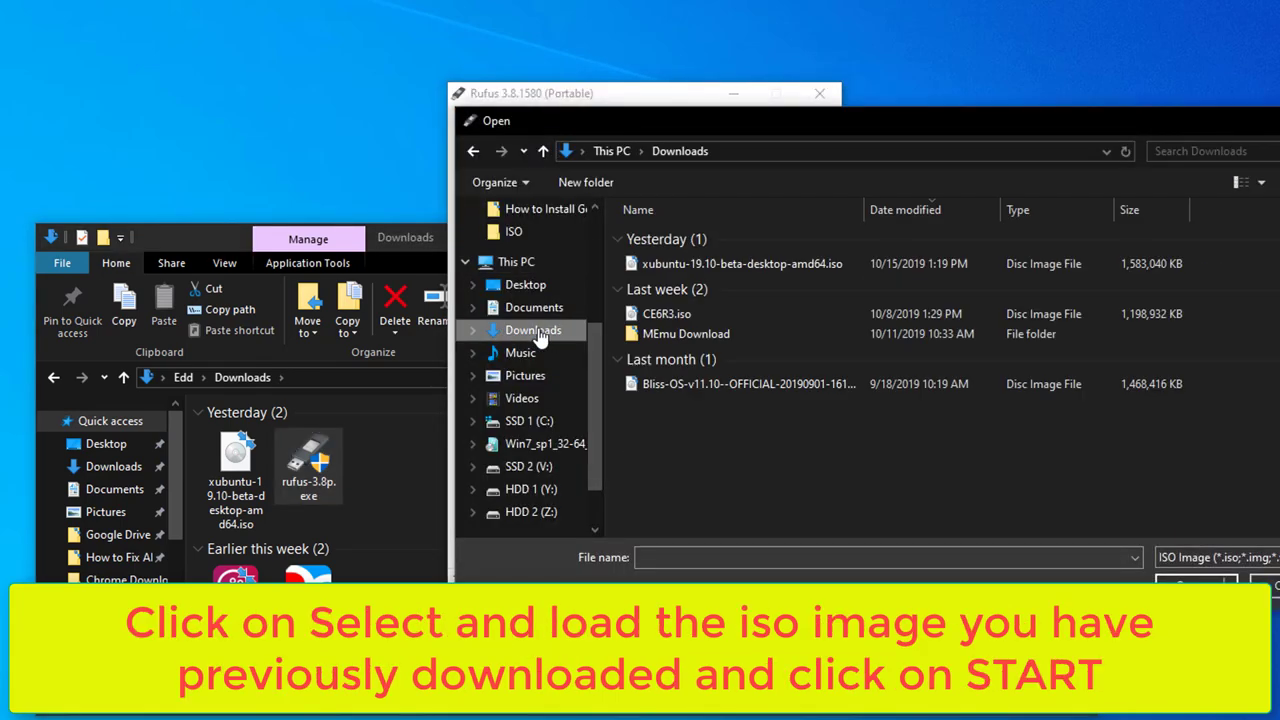
{"action": "left_click", "coordinate": [668, 266]}
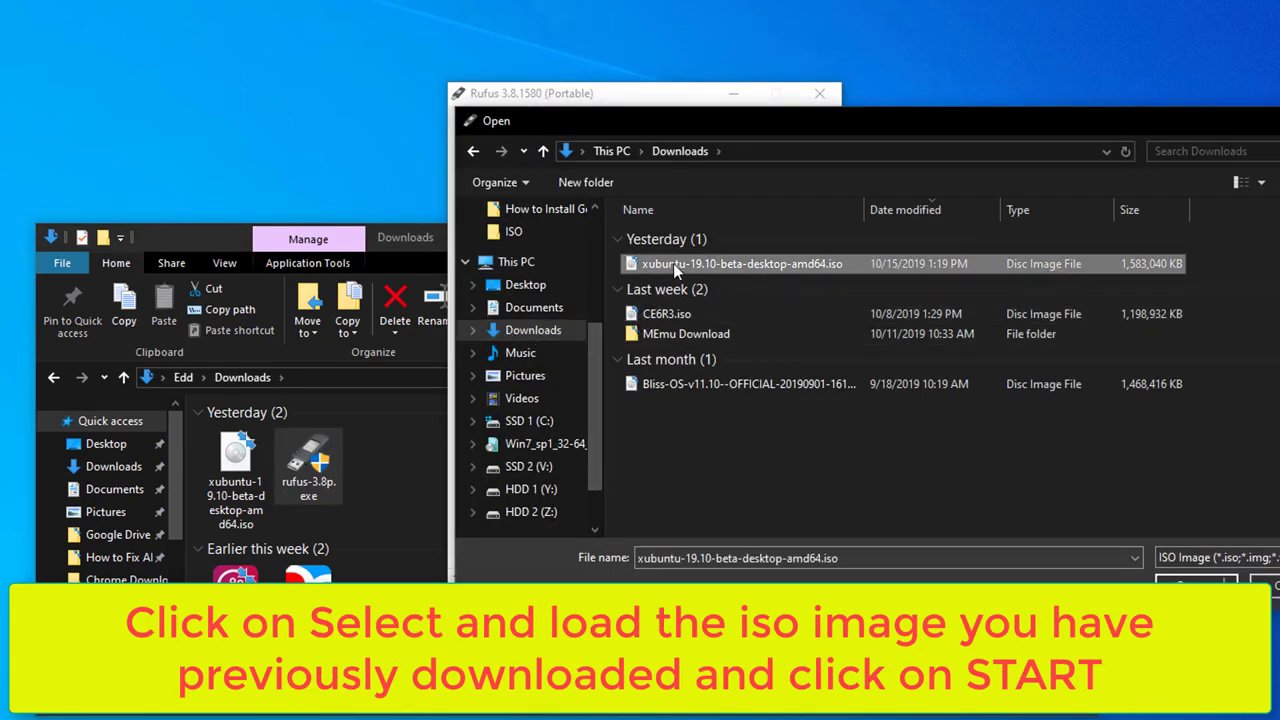
{"action": "left_click", "coordinate": [1176, 582]}
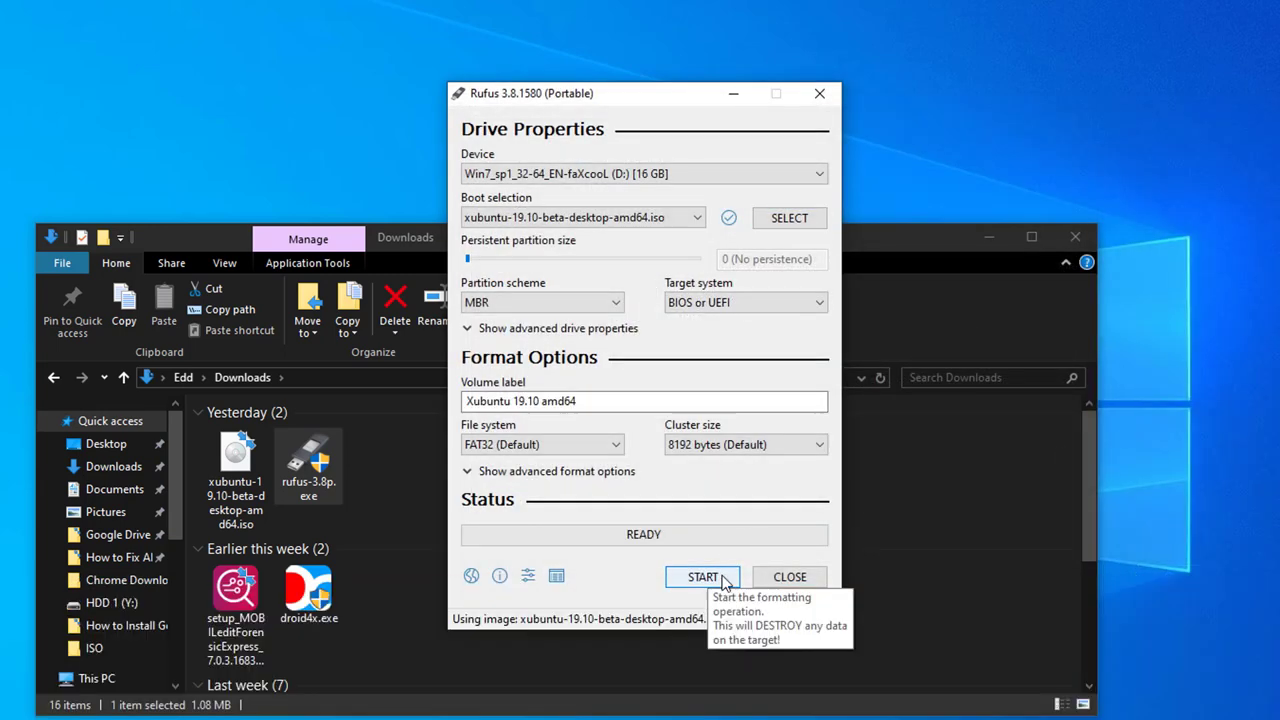
Write the ISO, allowing the Syslinux download, ISO Image mode and data erase, then close Rufus at READY
{"action": "left_click", "coordinate": [703, 577]}
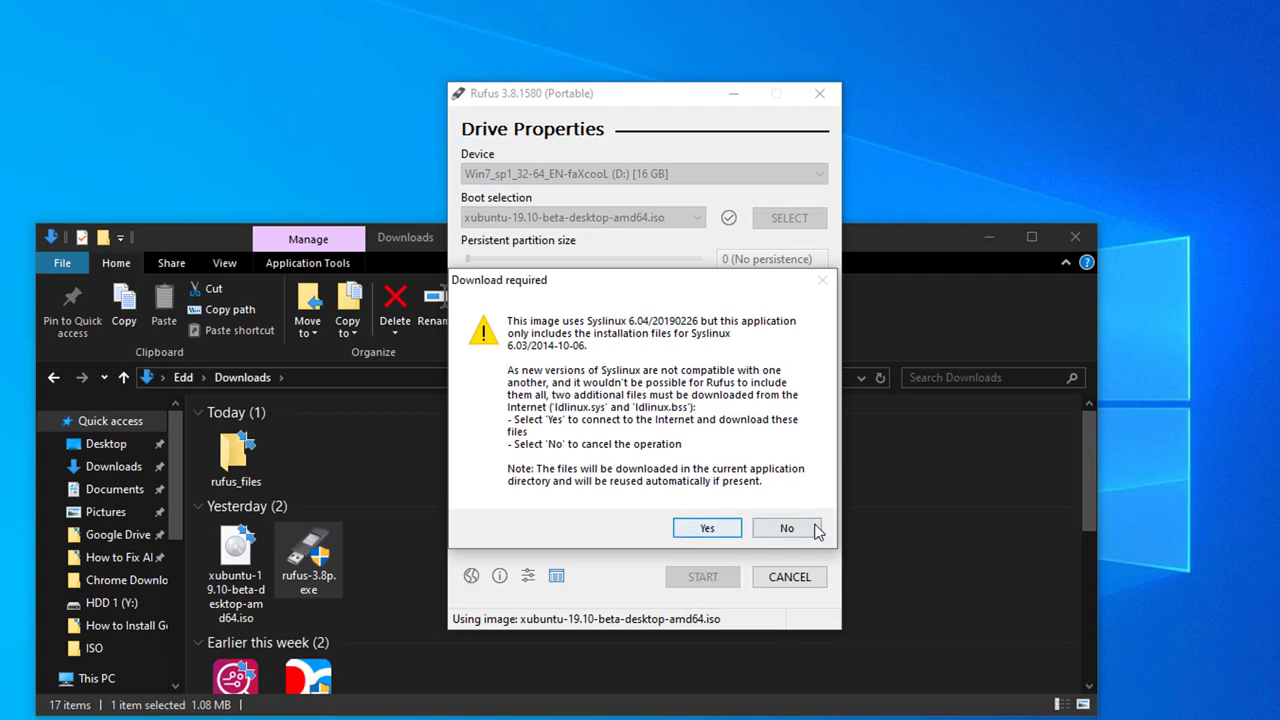
{"action": "left_click", "coordinate": [703, 528]}
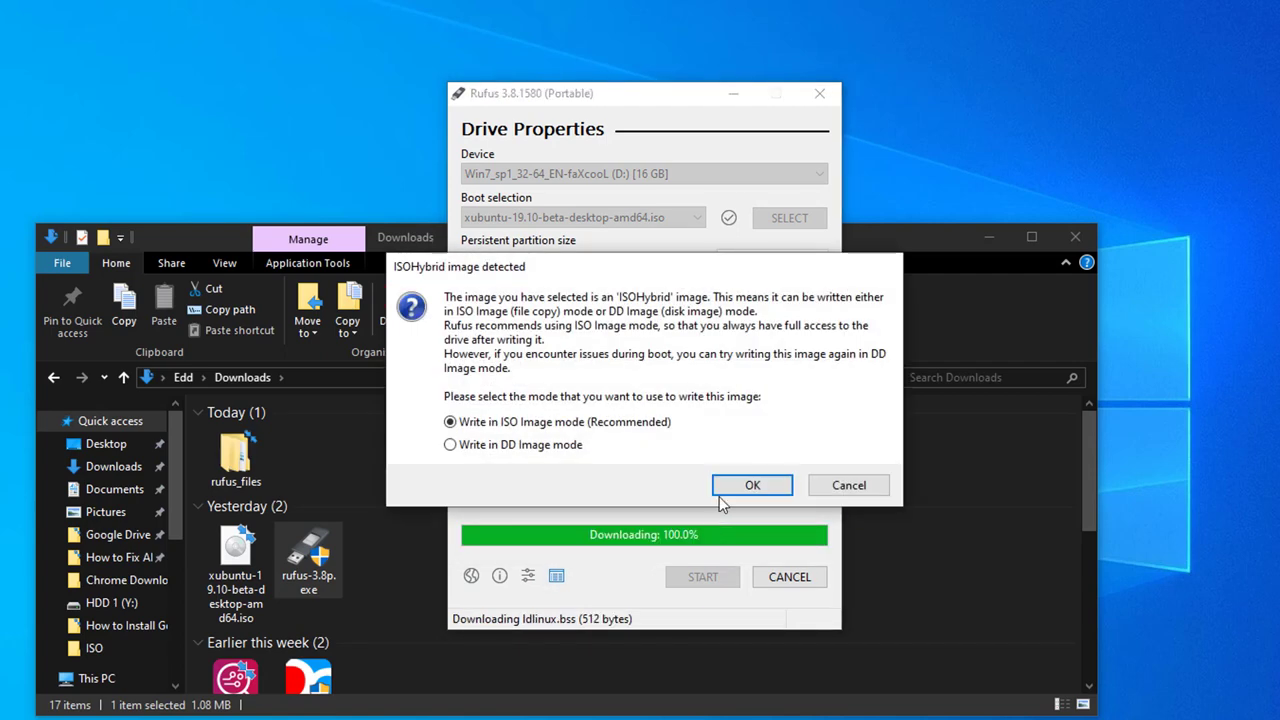
{"action": "left_click", "coordinate": [722, 489]}
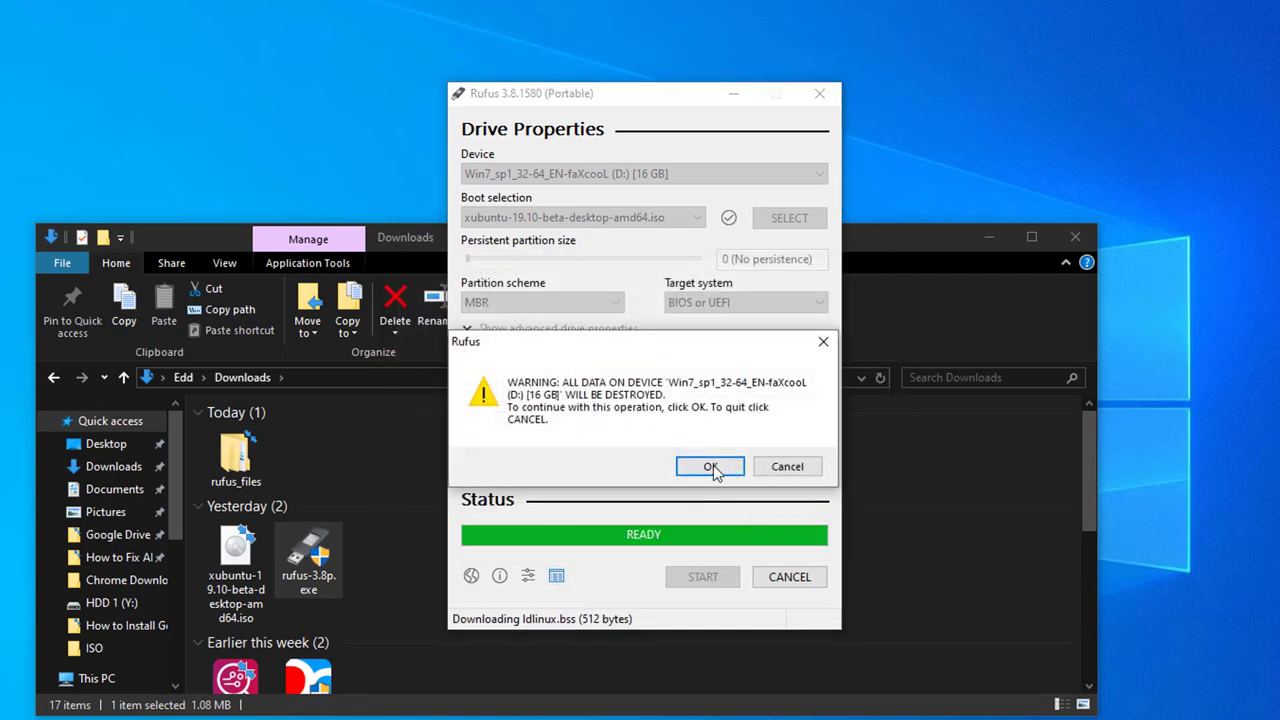
{"action": "left_click", "coordinate": [710, 466]}
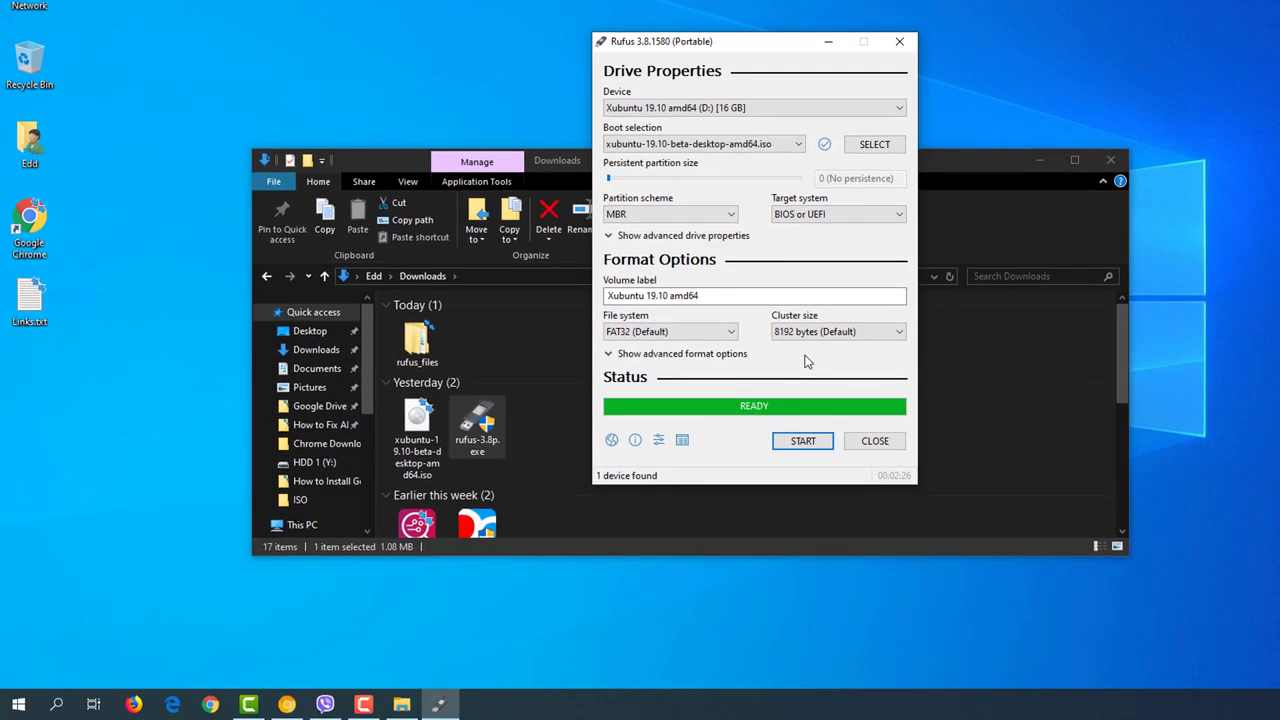
{"action": "left_click", "coordinate": [870, 443]}
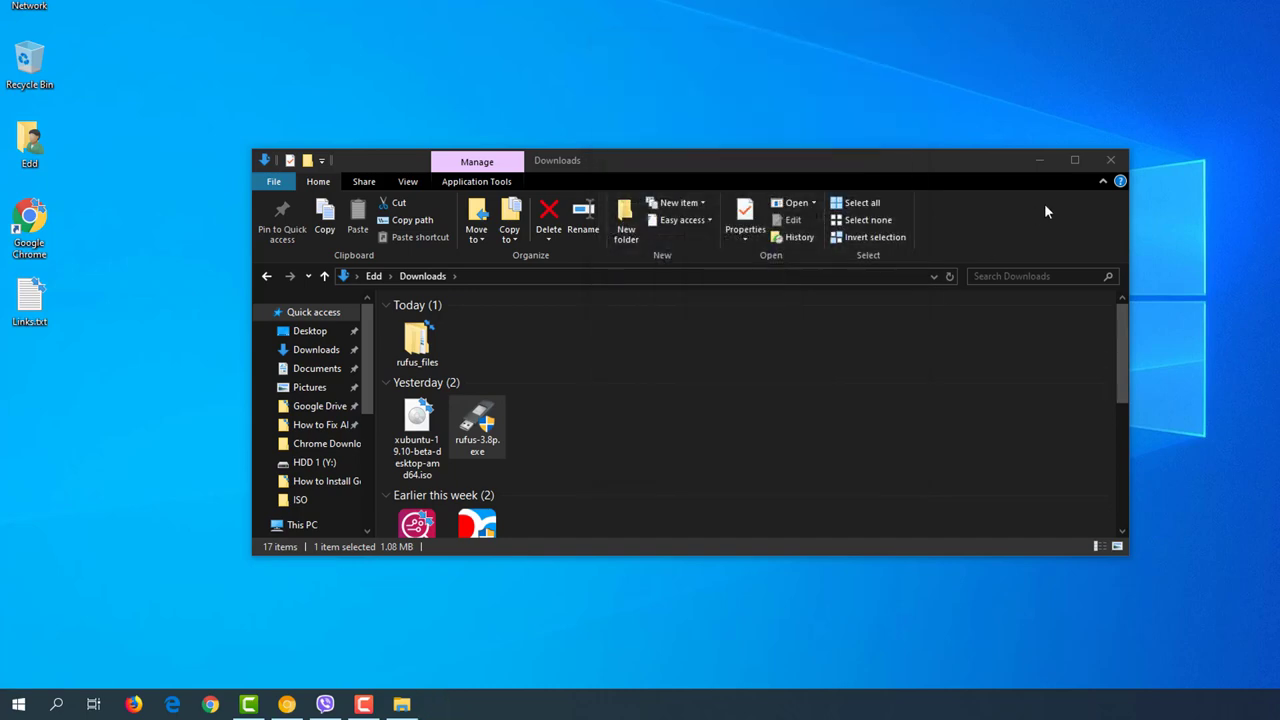
Close the Downloads window and restart Windows from the Start menu's power options
{"action": "left_click", "coordinate": [1112, 161]}
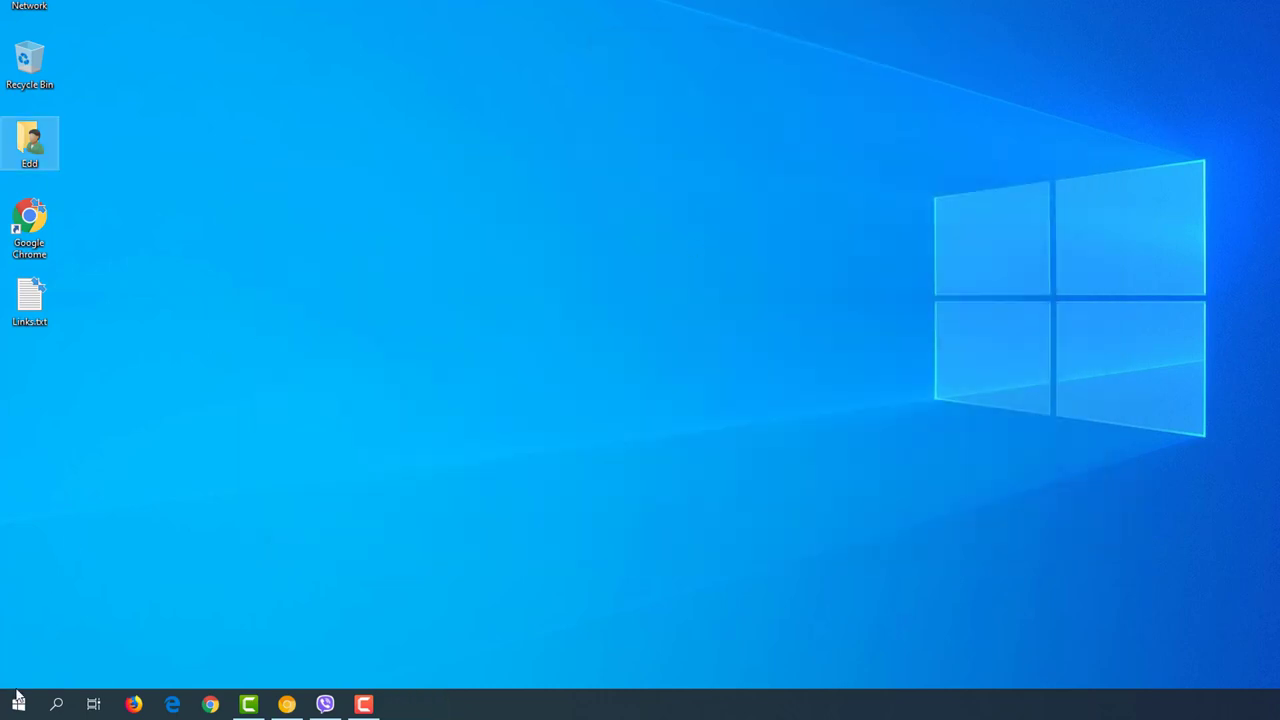
{"action": "left_click", "coordinate": [18, 704]}
{"action": "left_click", "coordinate": [19, 669]}
{"action": "left_click", "coordinate": [94, 630]}
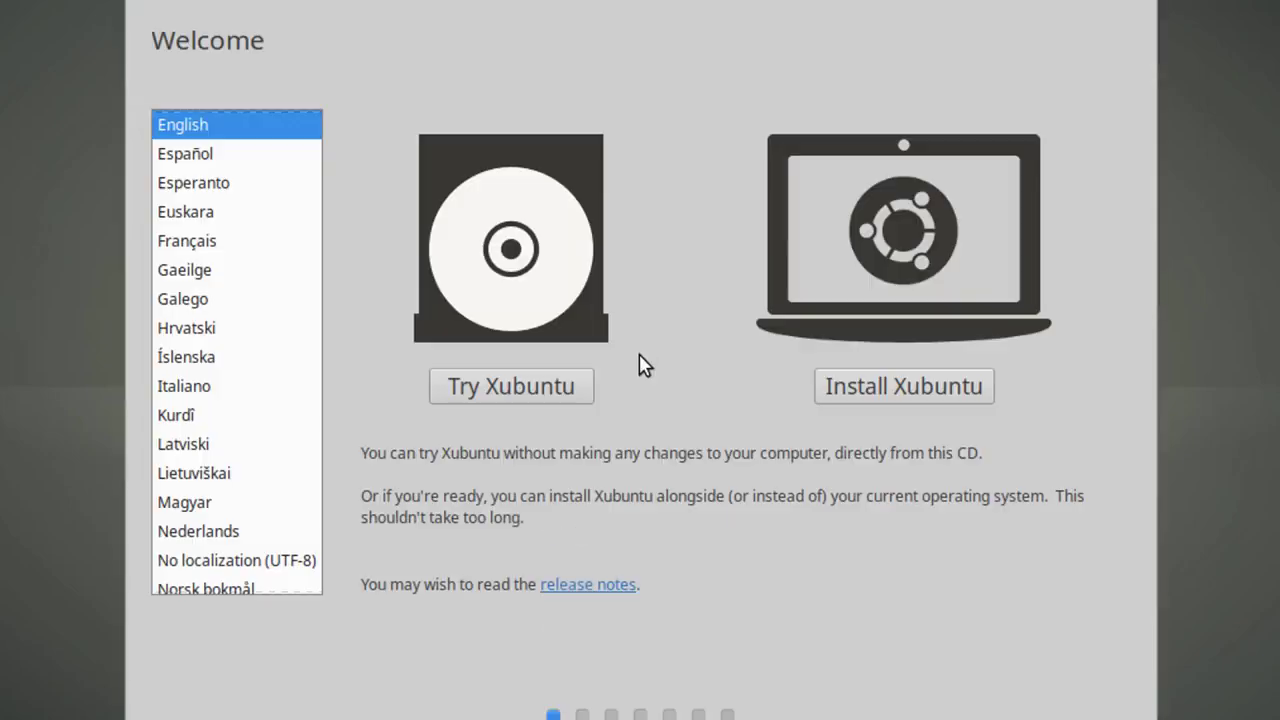
Choose Install Xubuntu, keep English (US) keyboard, and enable third-party drivers and media formats
{"action": "left_click", "coordinate": [865, 392]}
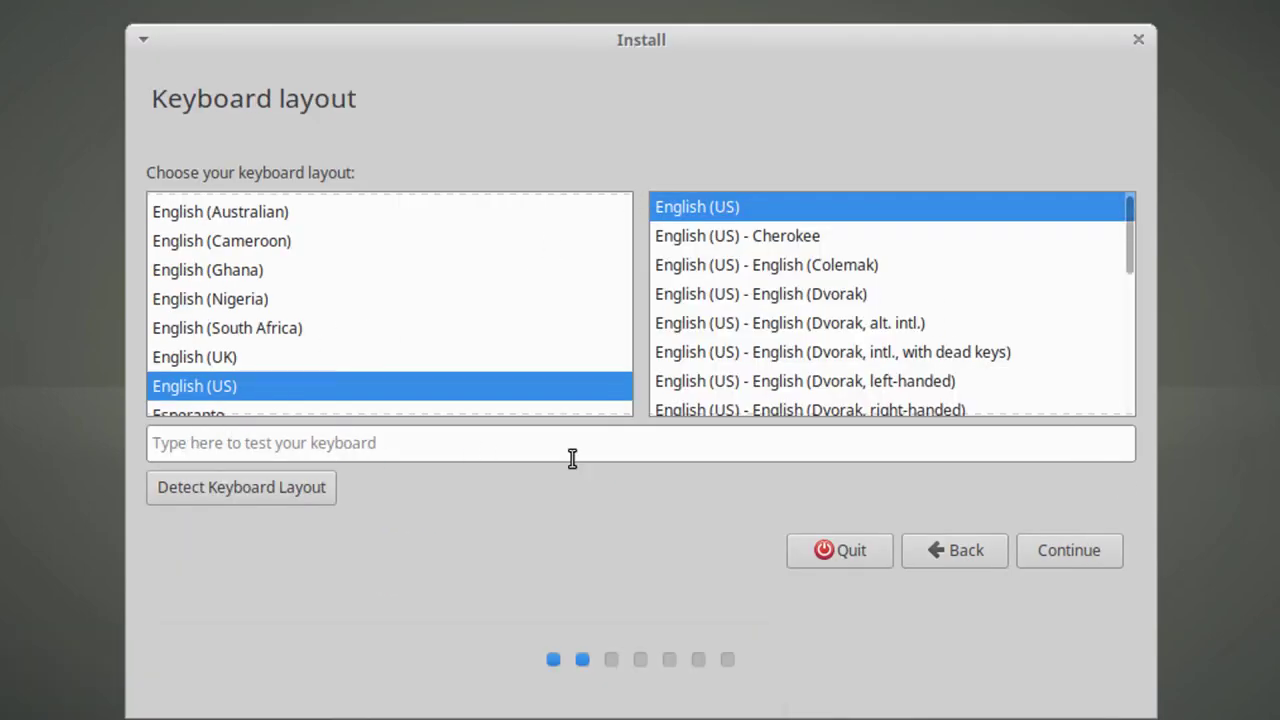
{"action": "left_click", "coordinate": [1084, 551]}
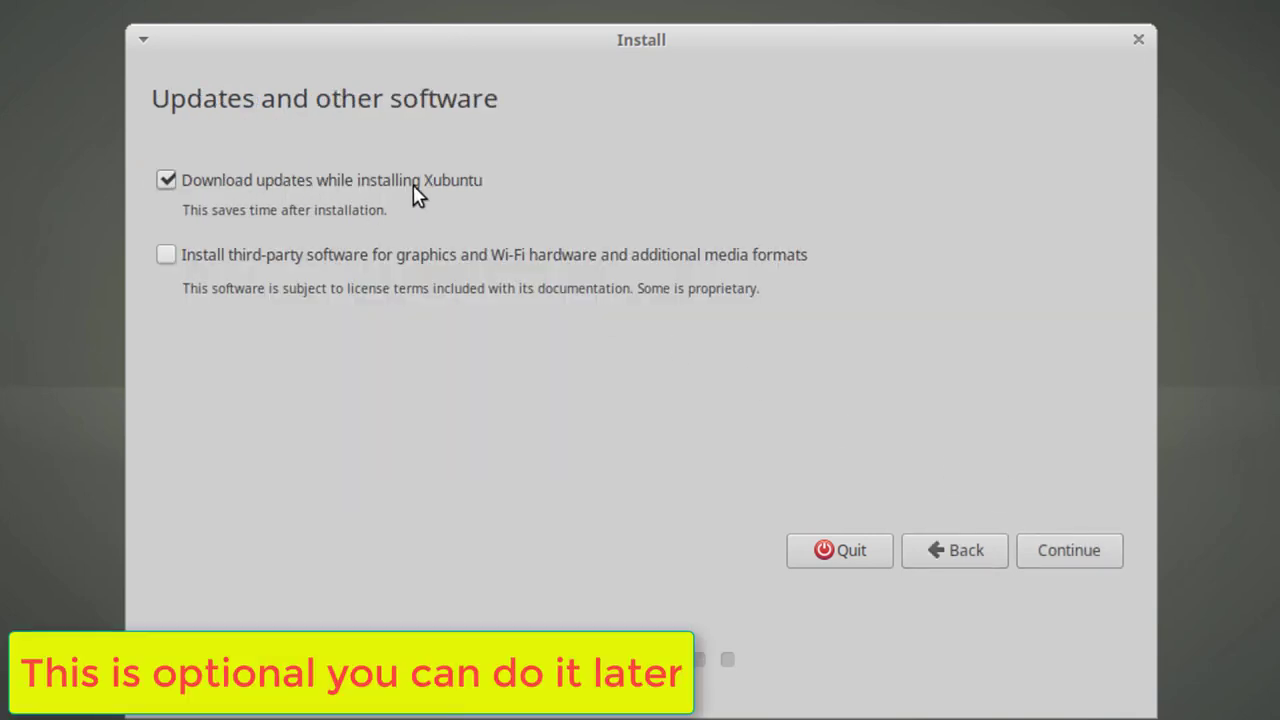
{"action": "left_click", "coordinate": [166, 256]}
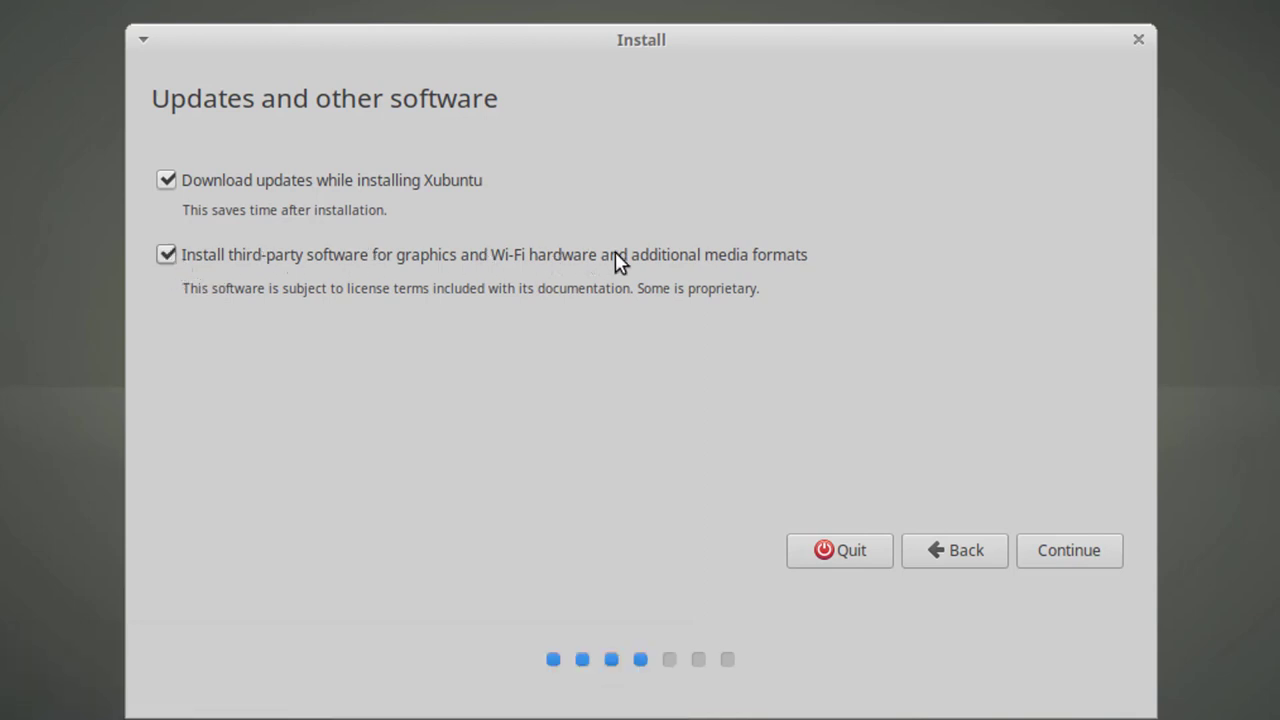
{"action": "left_click", "coordinate": [1057, 566]}
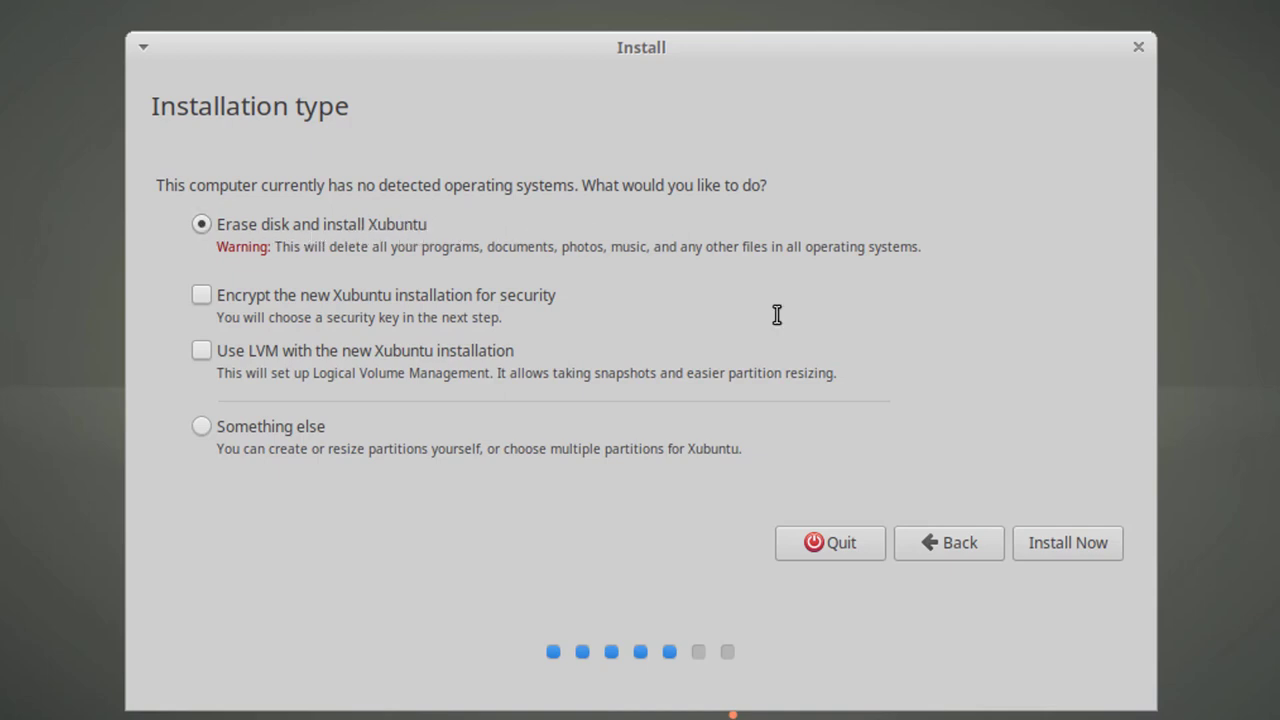
Install Now with Erase disk selected and confirm writing the partition changes to disk
{"action": "left_click", "coordinate": [1039, 540]}
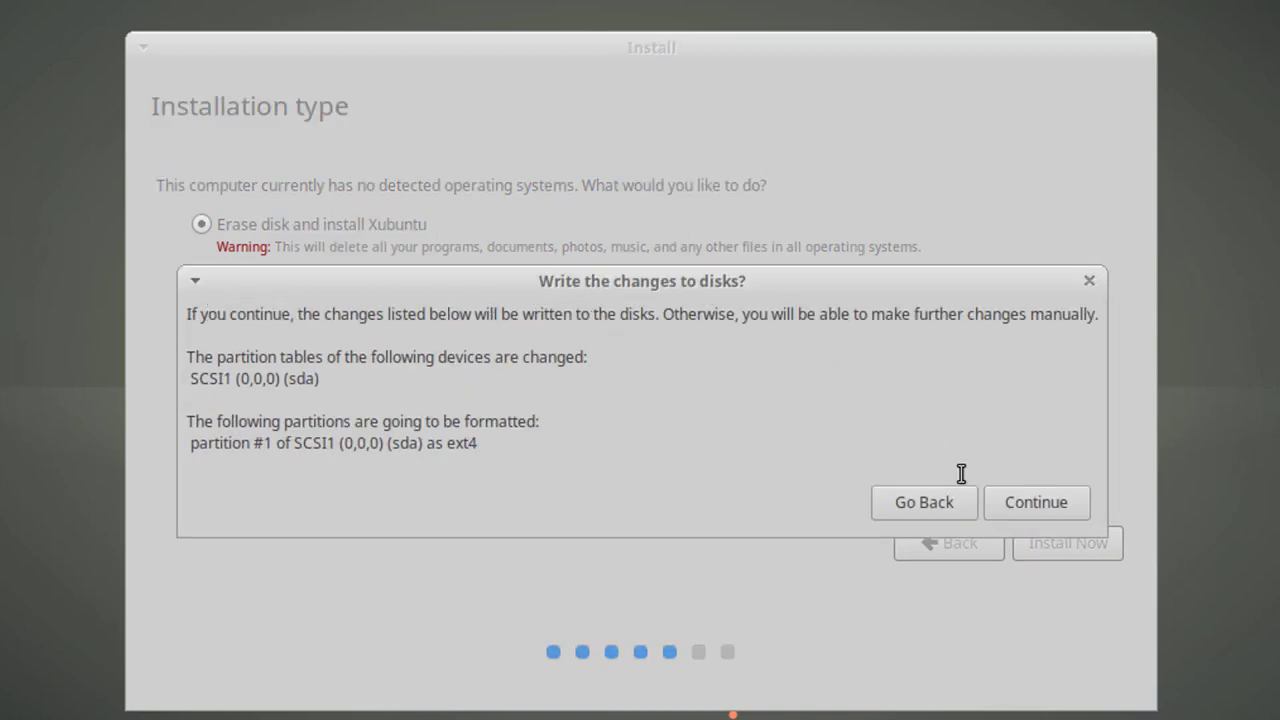
{"action": "left_click", "coordinate": [1020, 510]}
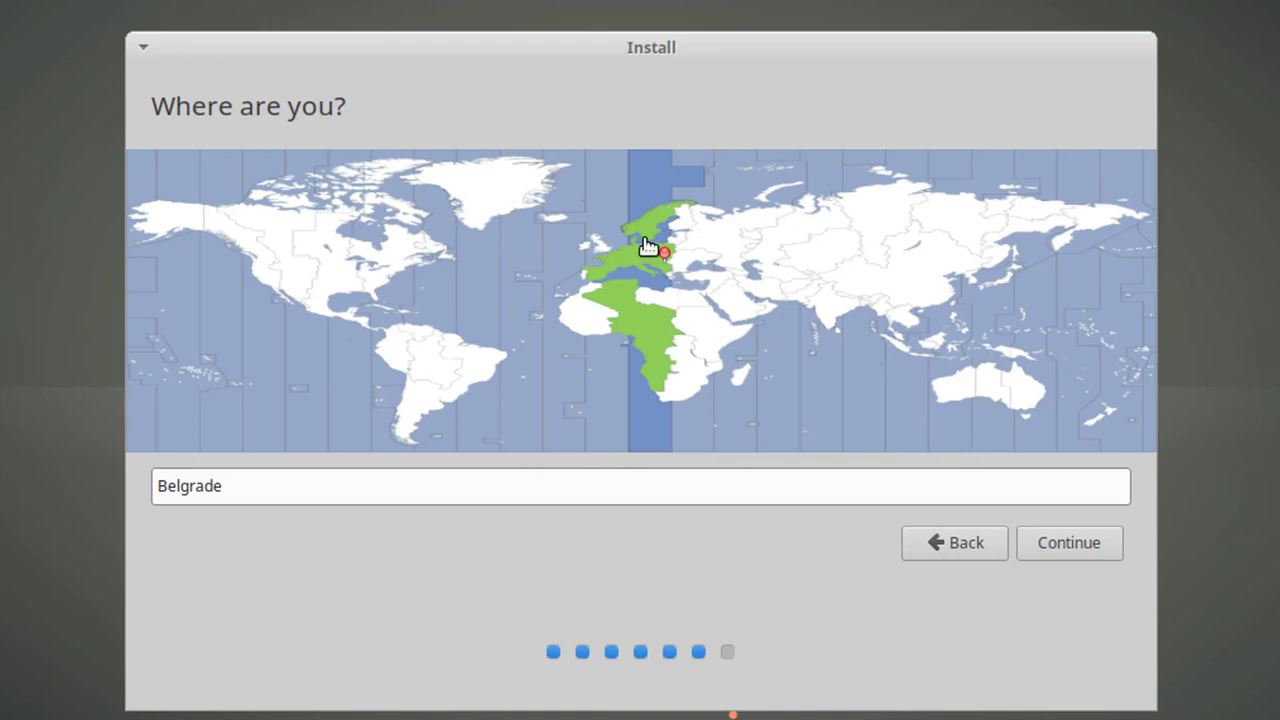
Leave the location set to Belgrade and continue to the next installer step
{"action": "left_click", "coordinate": [889, 494]}
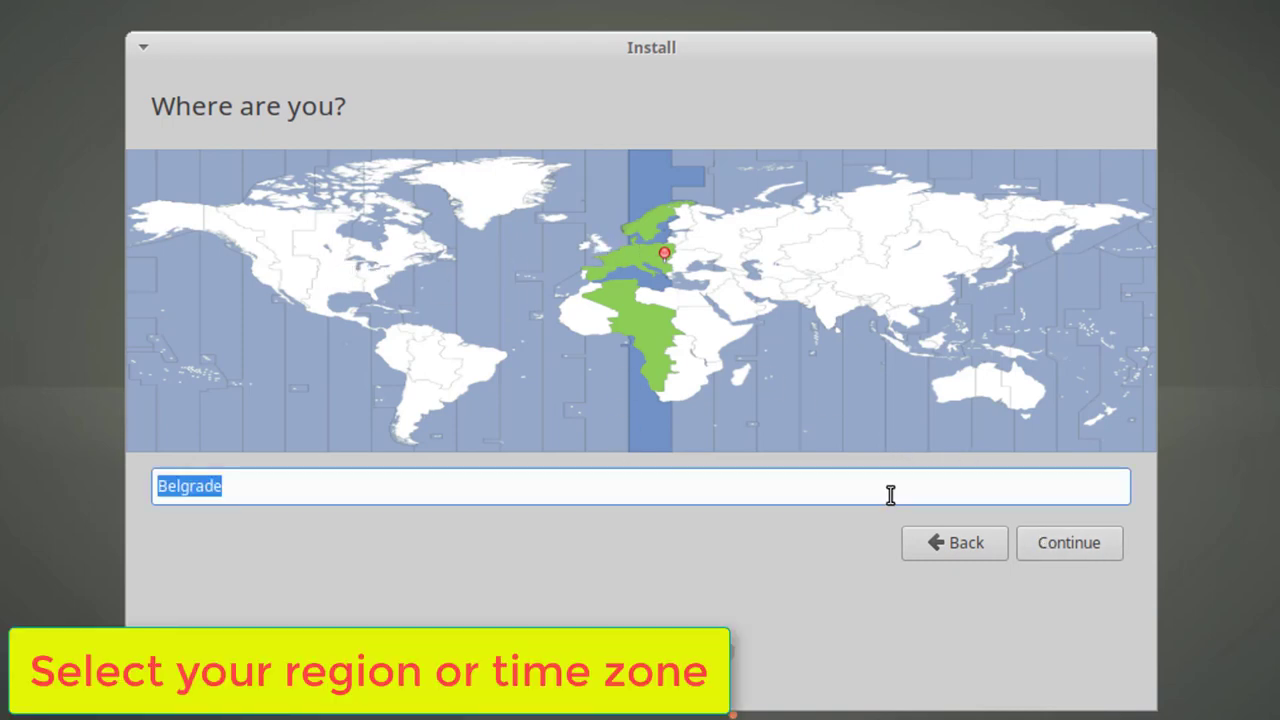
{"action": "left_click", "coordinate": [887, 493]}
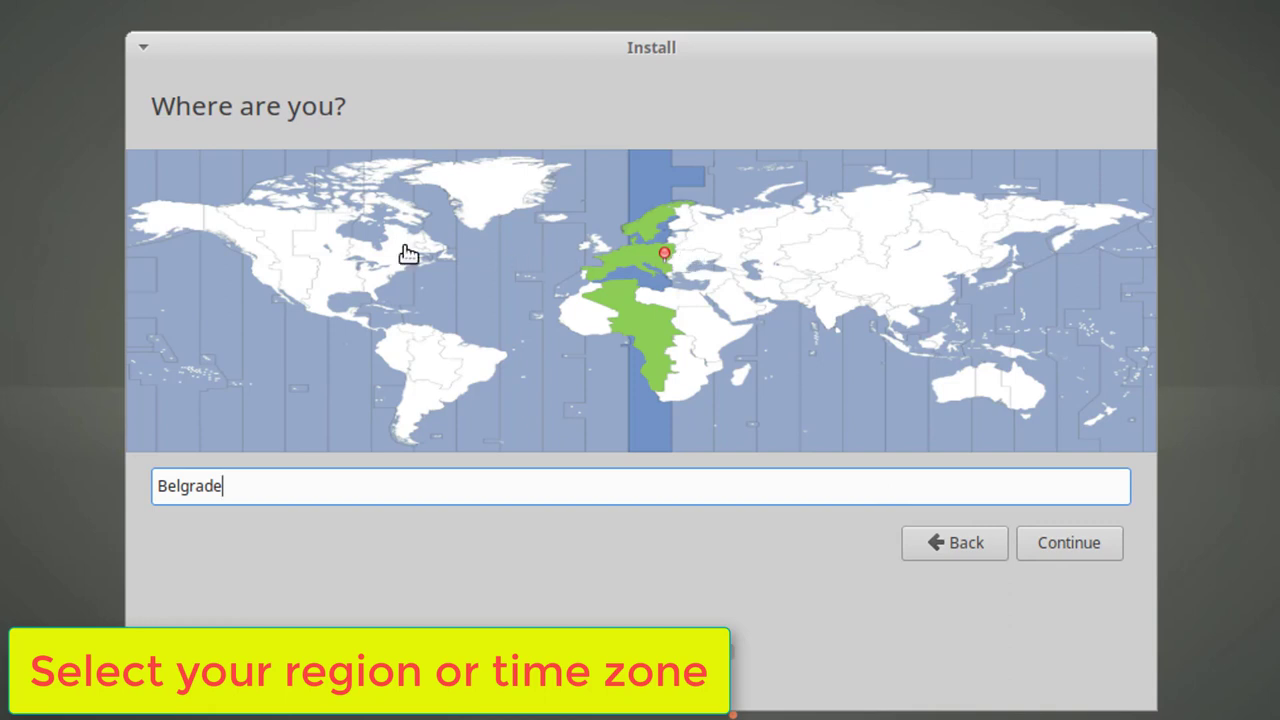
{"action": "left_click", "coordinate": [1034, 545]}
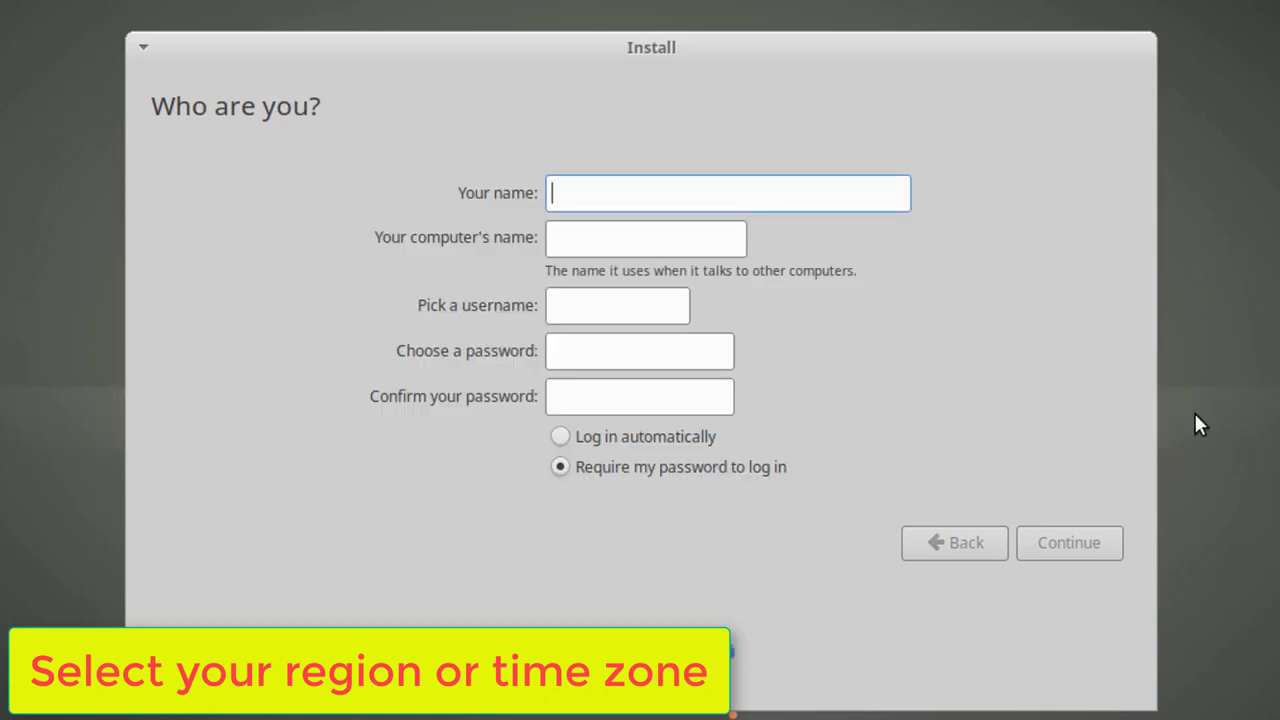
Enter the account name, type the account password twice, choose automatic login, and begin installing
{"action": "type", "text": "PC"}
{"action": "left_click", "coordinate": [606, 340]}
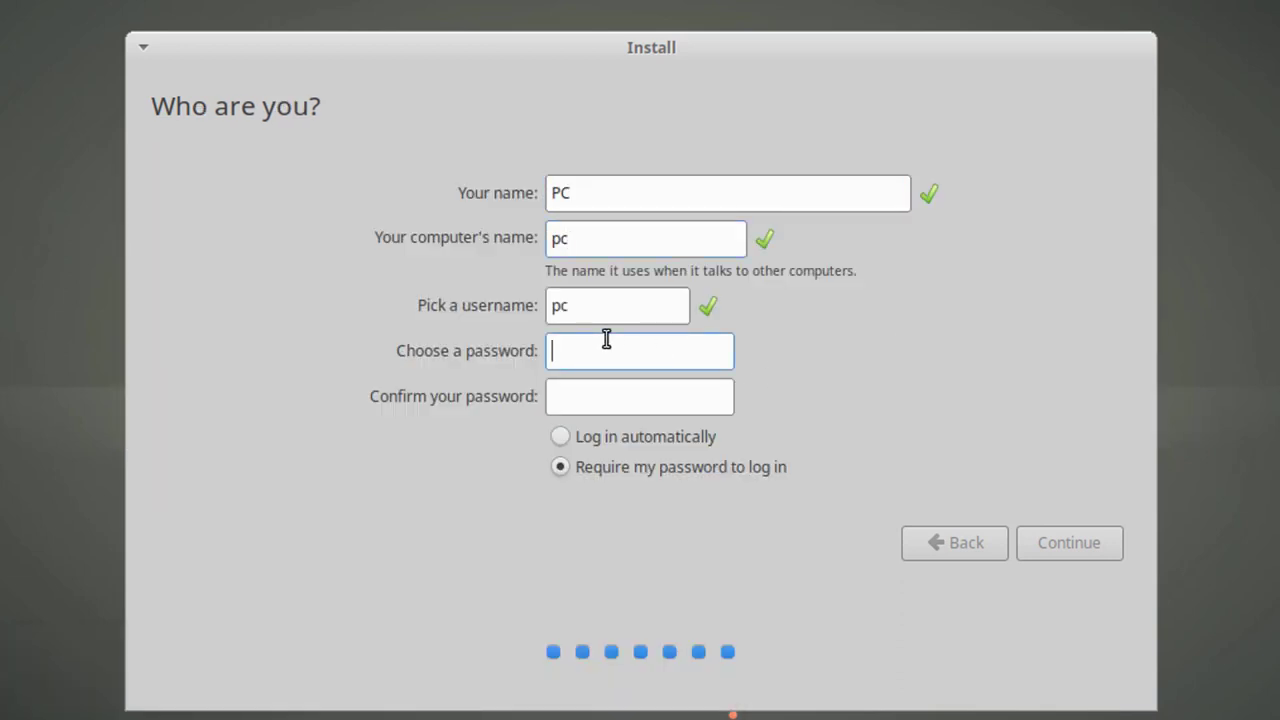
{"action": "type", "text": "123456"}
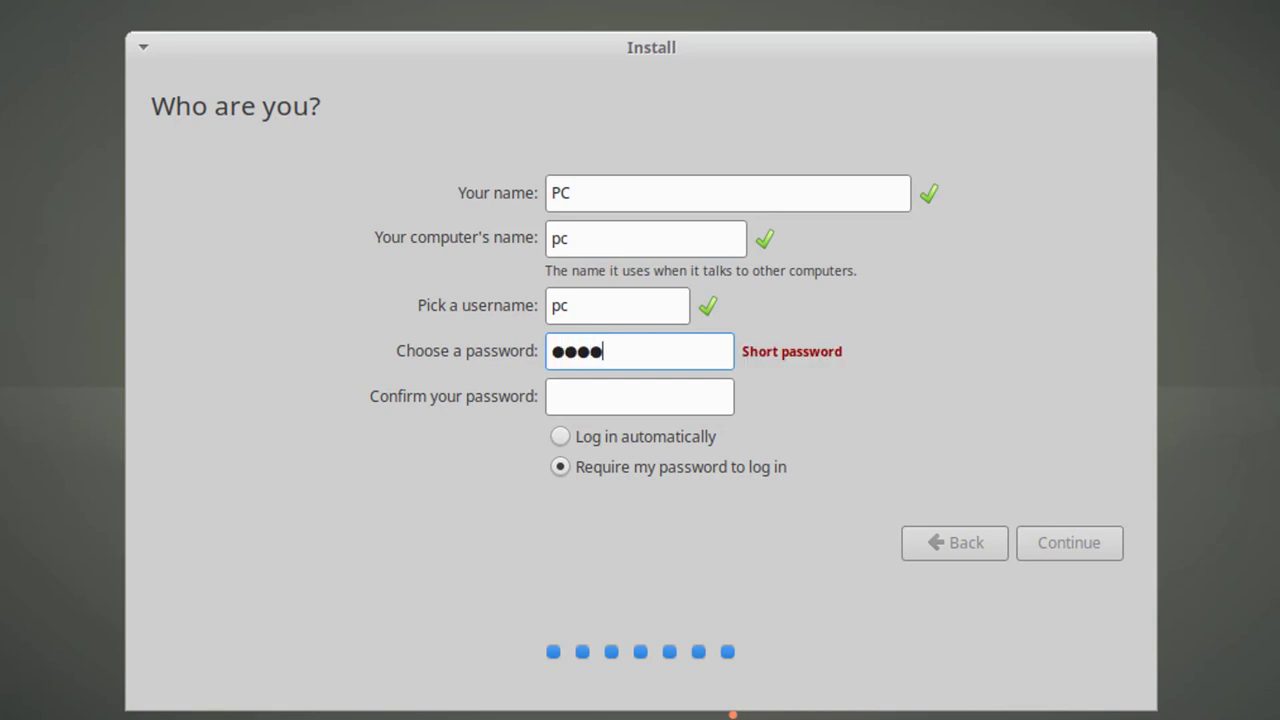
{"action": "left_click", "coordinate": [584, 392]}
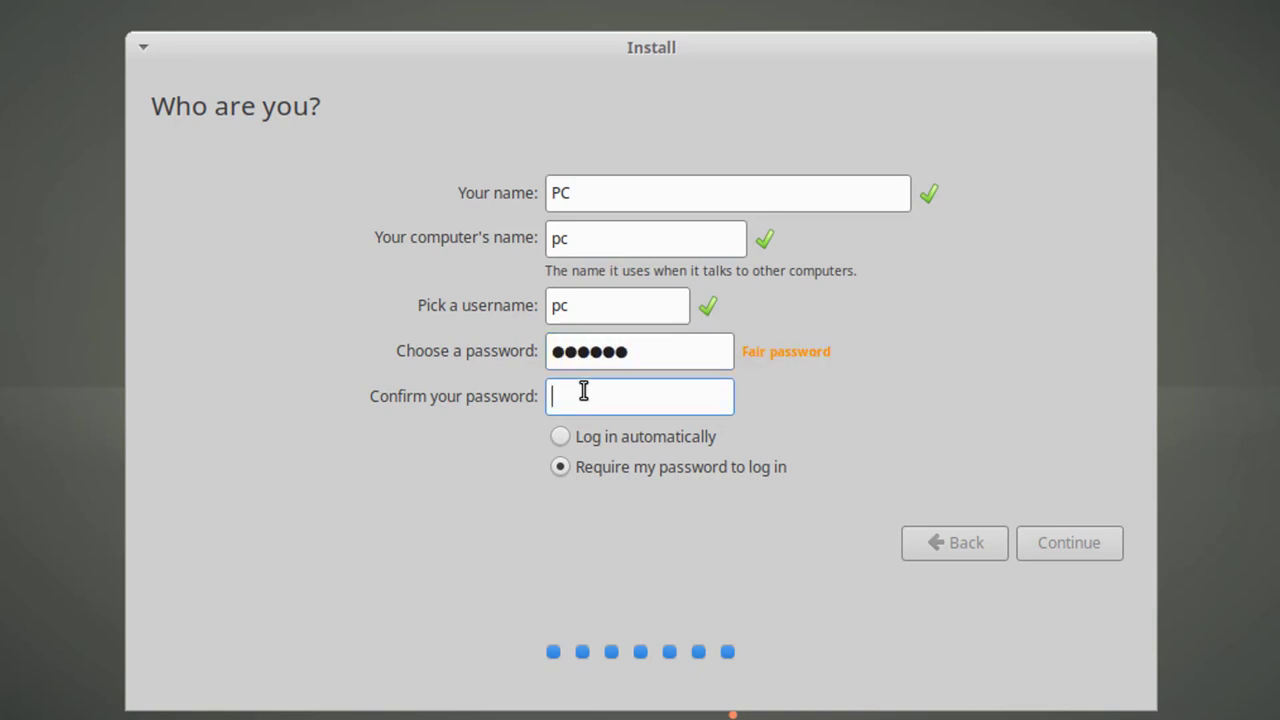
{"action": "type", "text": "123456"}
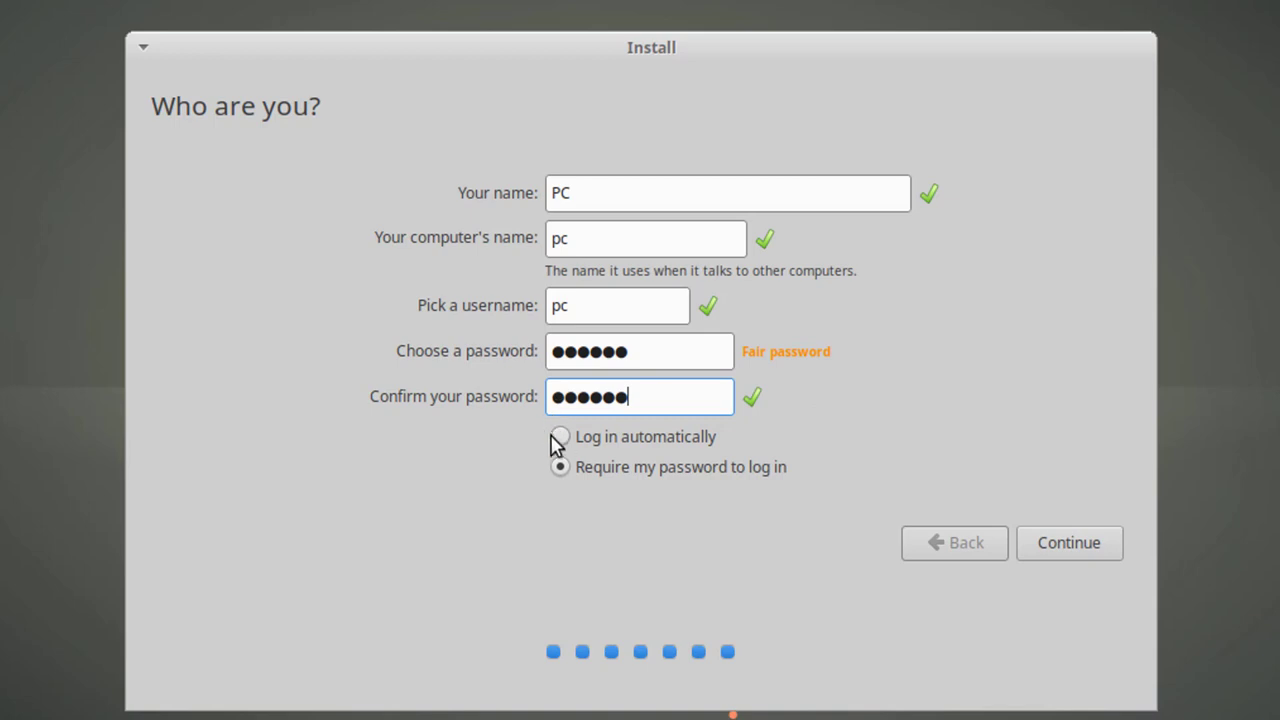
{"action": "left_click", "coordinate": [569, 443]}
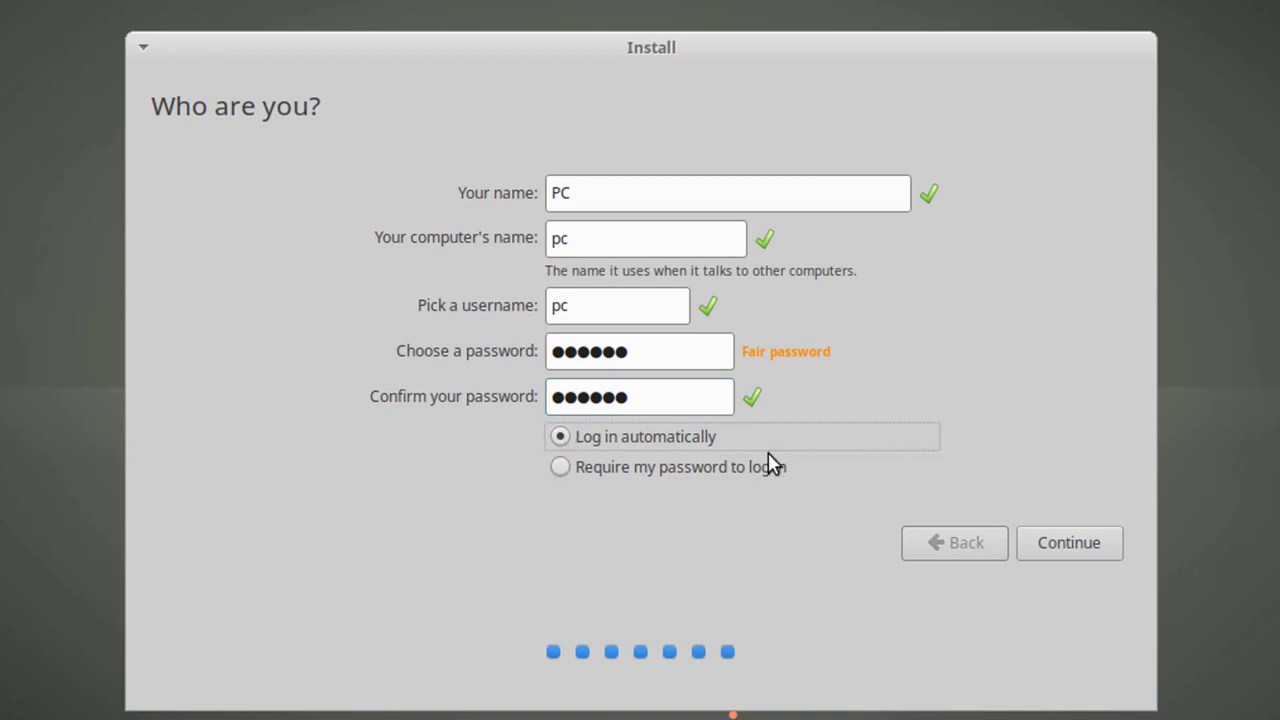
{"action": "left_click", "coordinate": [1049, 543]}
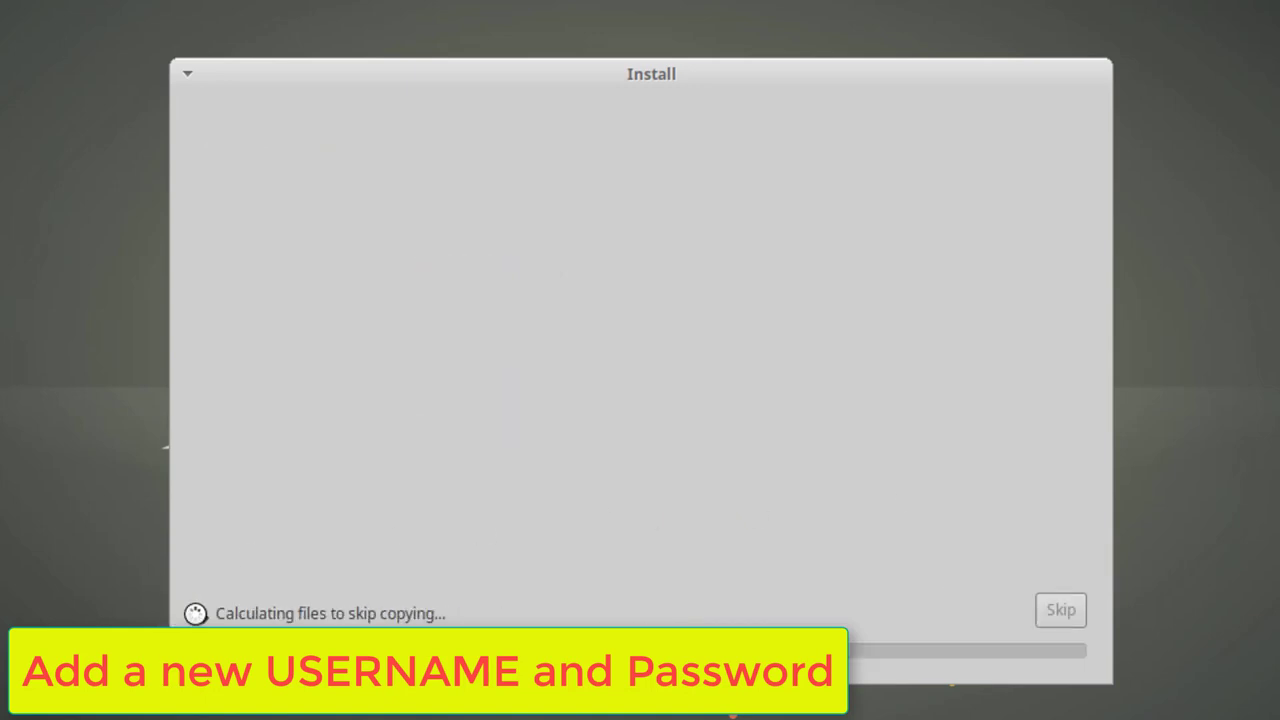
Expand the installation status to show the detailed log while installation completes
{"action": "left_click", "coordinate": [197, 613]}
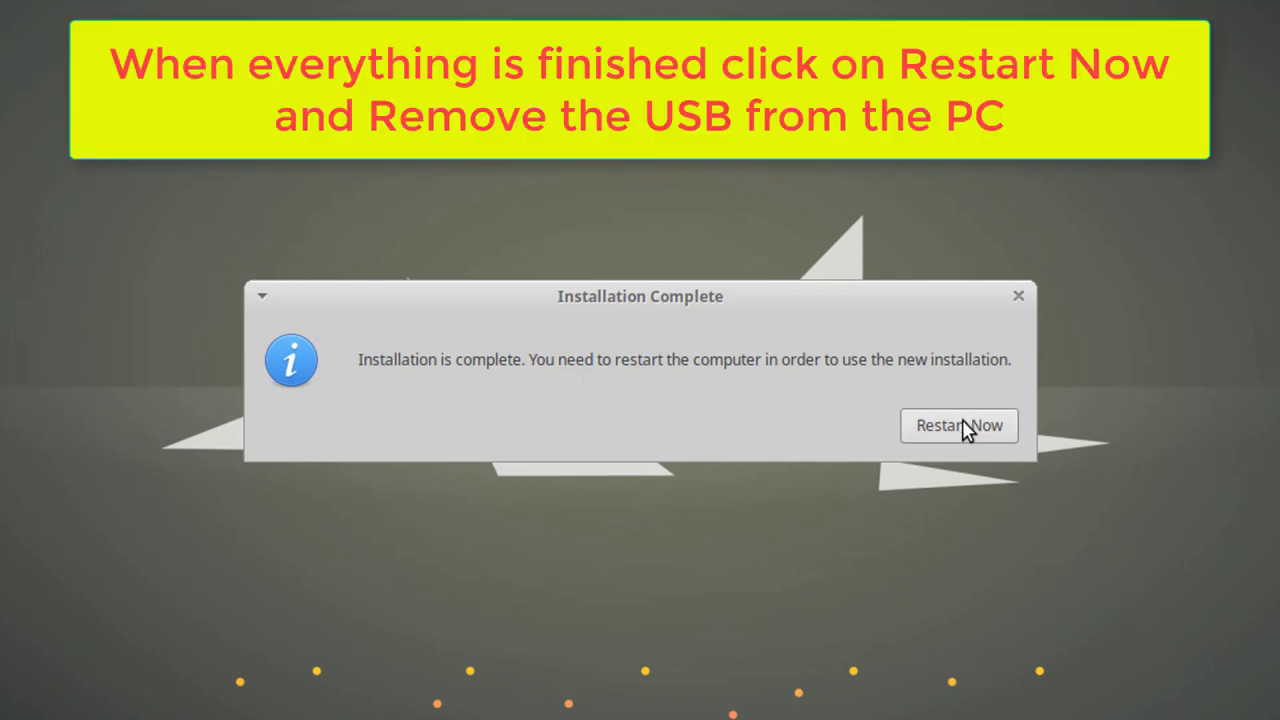
Restart from the Installation Complete dialog to boot the newly installed Xubuntu
{"action": "left_click", "coordinate": [966, 426]}
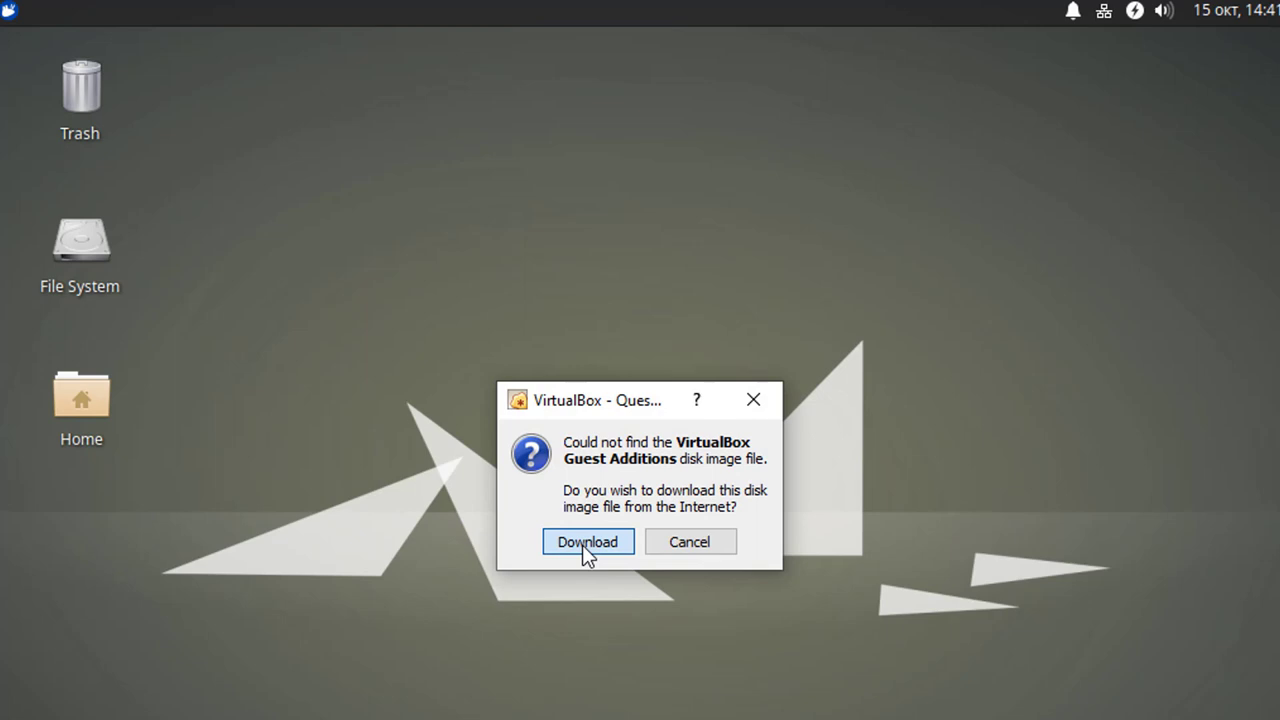
Accept both Guest Additions disk image downloads and bring Software Updater's 171,6 MB update prompt forward
{"action": "left_click", "coordinate": [585, 542]}
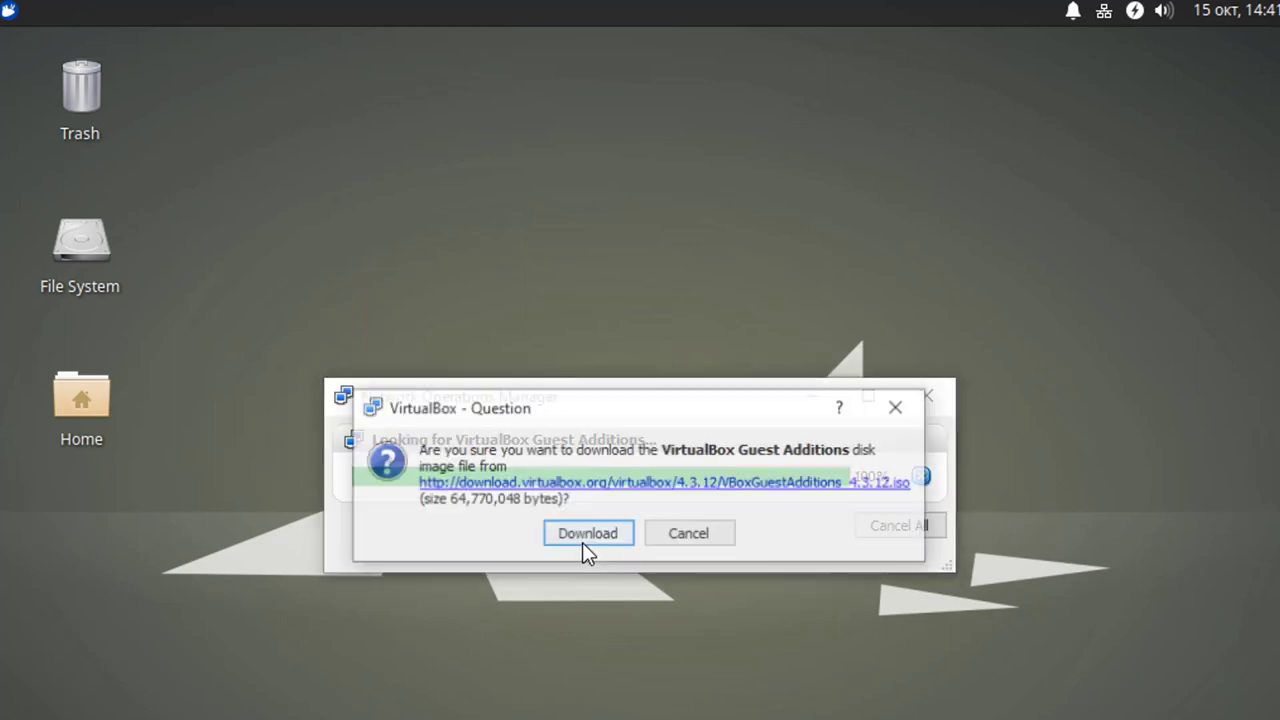
{"action": "left_click", "coordinate": [587, 543]}
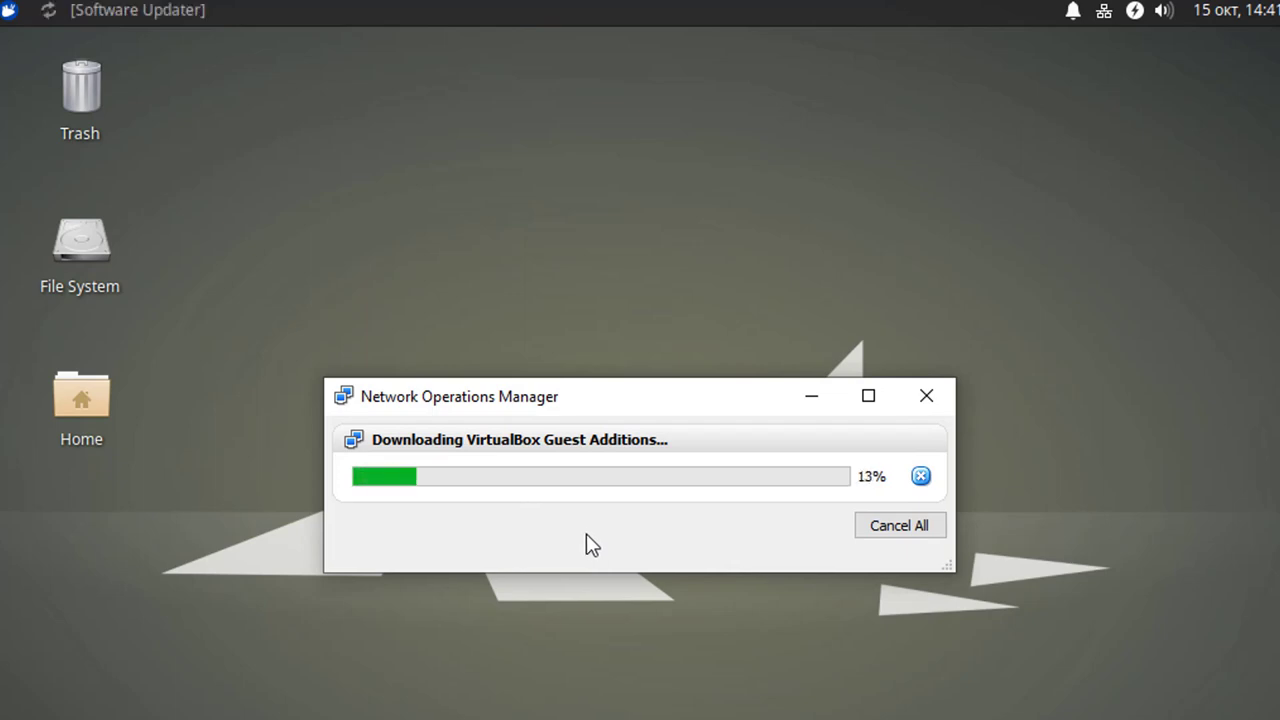
{"action": "left_click", "coordinate": [176, 12]}
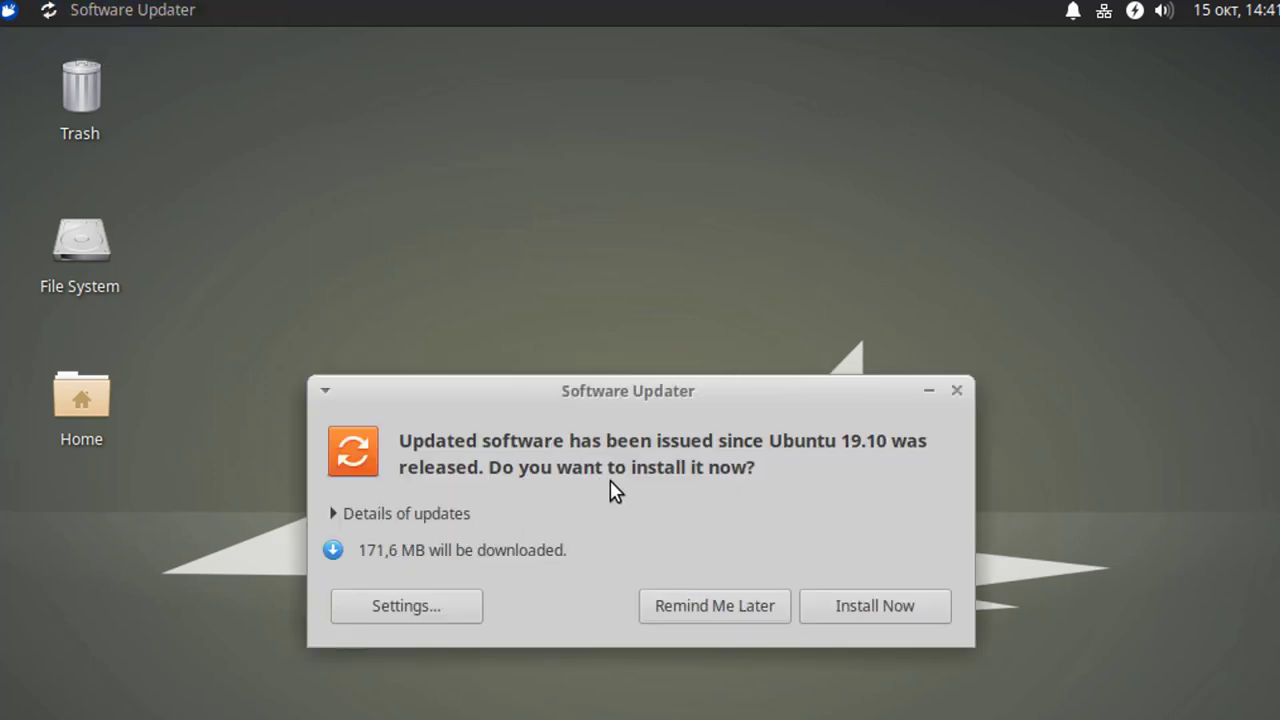
Review the update package details, then install the 171,6 MB of updates
{"action": "left_click", "coordinate": [400, 513]}
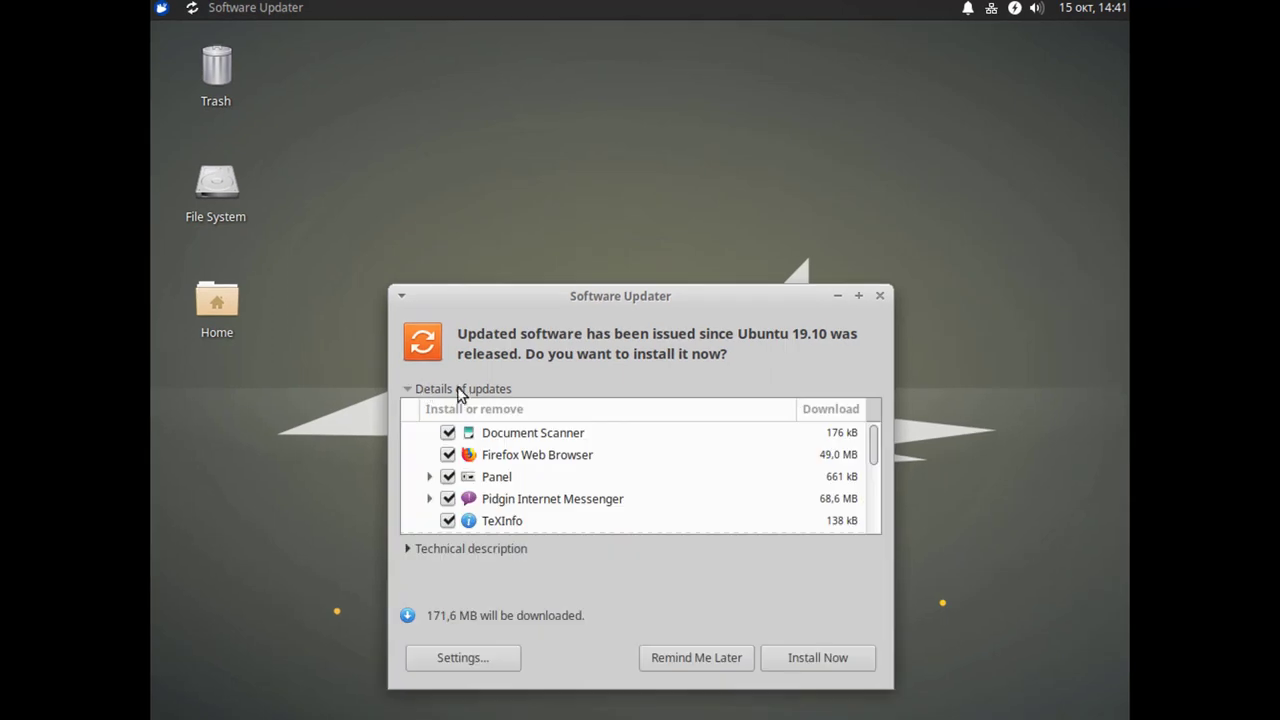
{"action": "scroll", "coordinate": [562, 462], "scroll_direction": "down", "scroll_amount": 1}
{"action": "scroll", "coordinate": [562, 462], "scroll_direction": "down", "scroll_amount": 5}
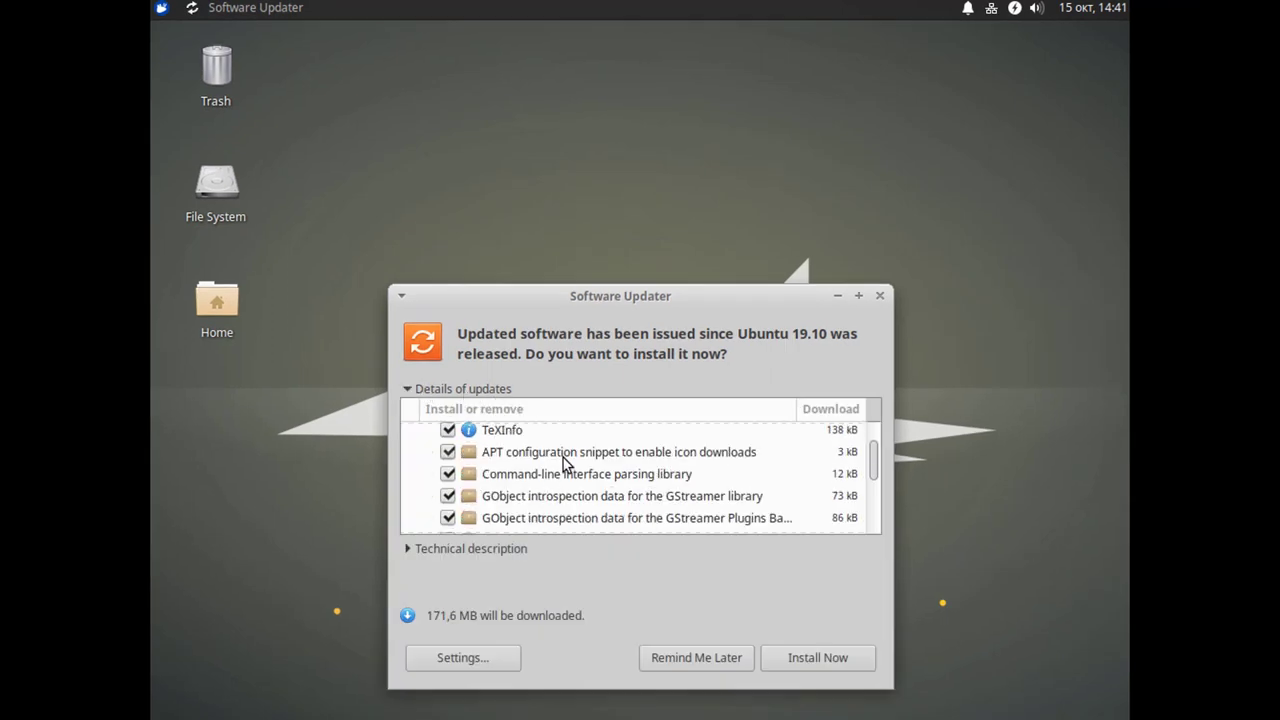
{"action": "scroll", "coordinate": [562, 462], "scroll_direction": "down", "scroll_amount": 10}
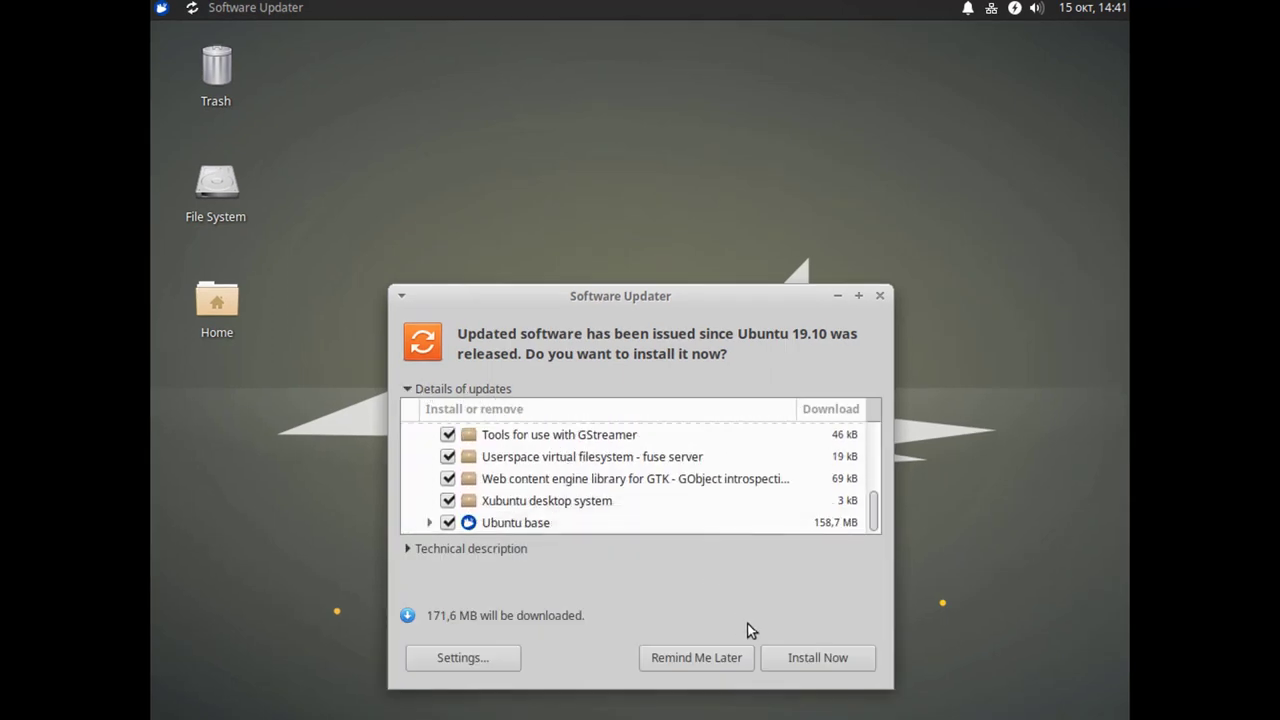
{"action": "left_click", "coordinate": [795, 656]}
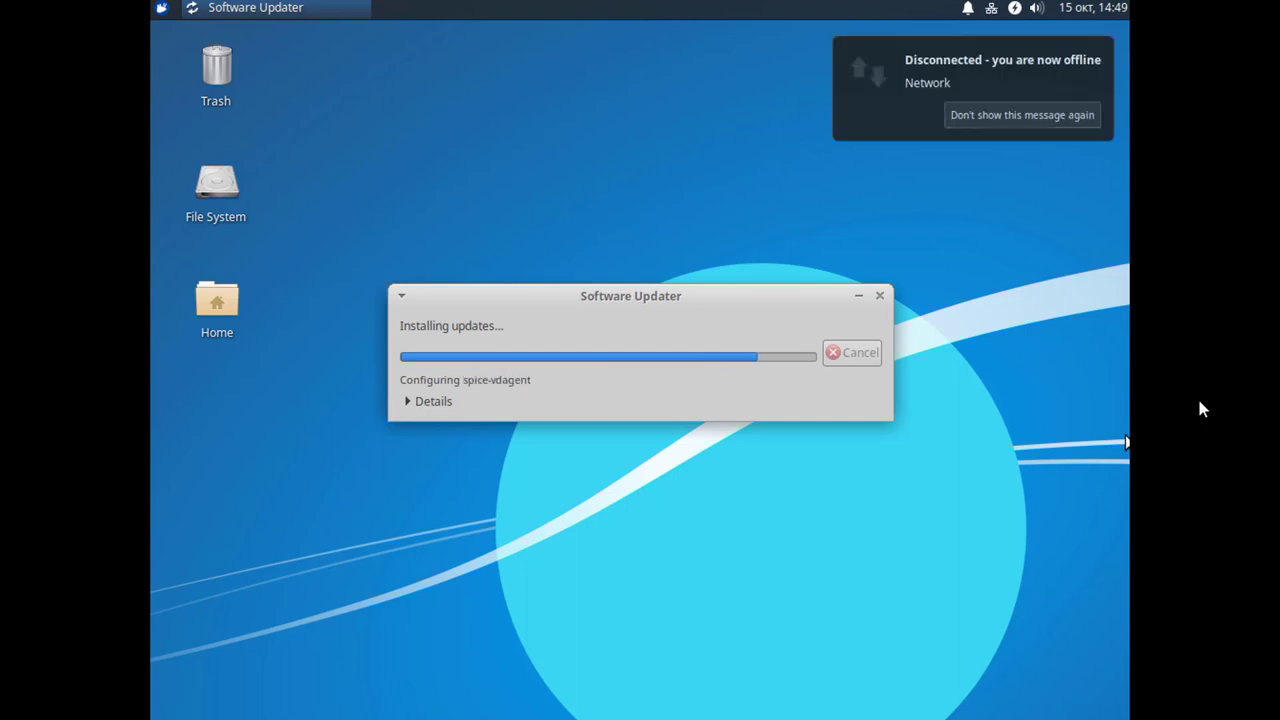
Dismiss the offline network notification while the updates install
{"action": "left_click", "coordinate": [1025, 134]}
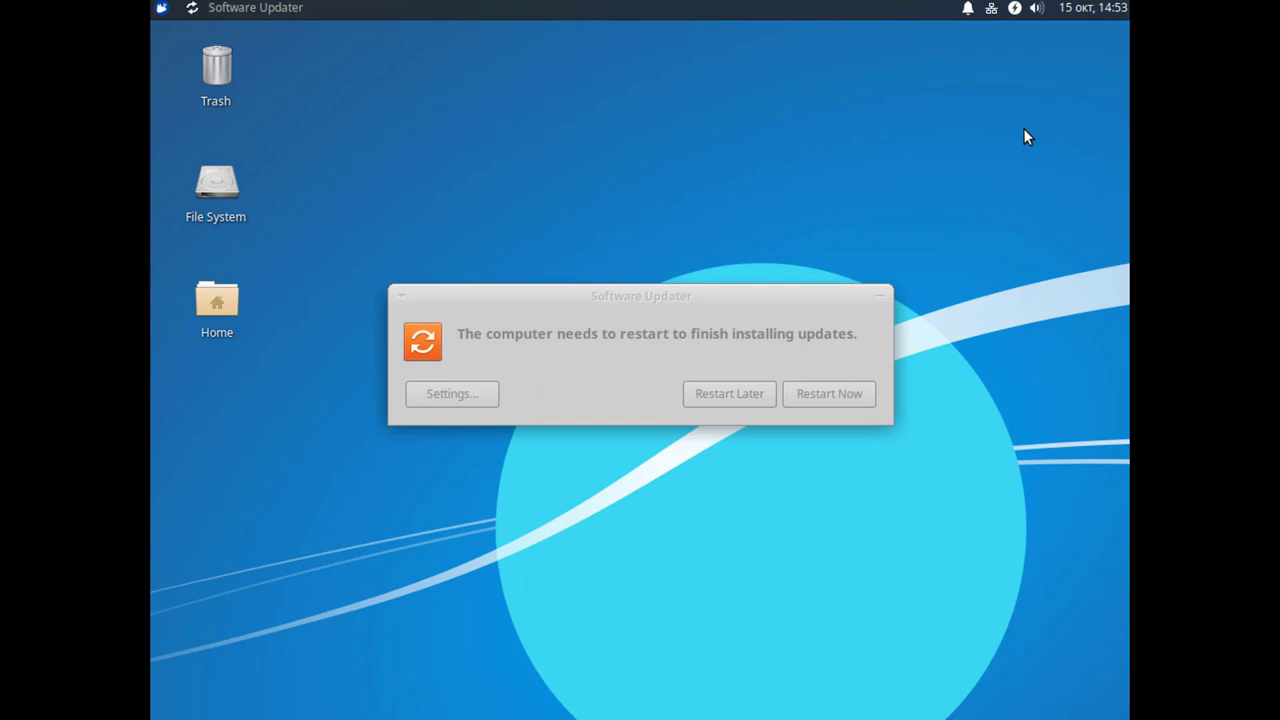
Restart the virtual machine from Software Updater to finish applying the updates
{"action": "left_click", "coordinate": [806, 392]}
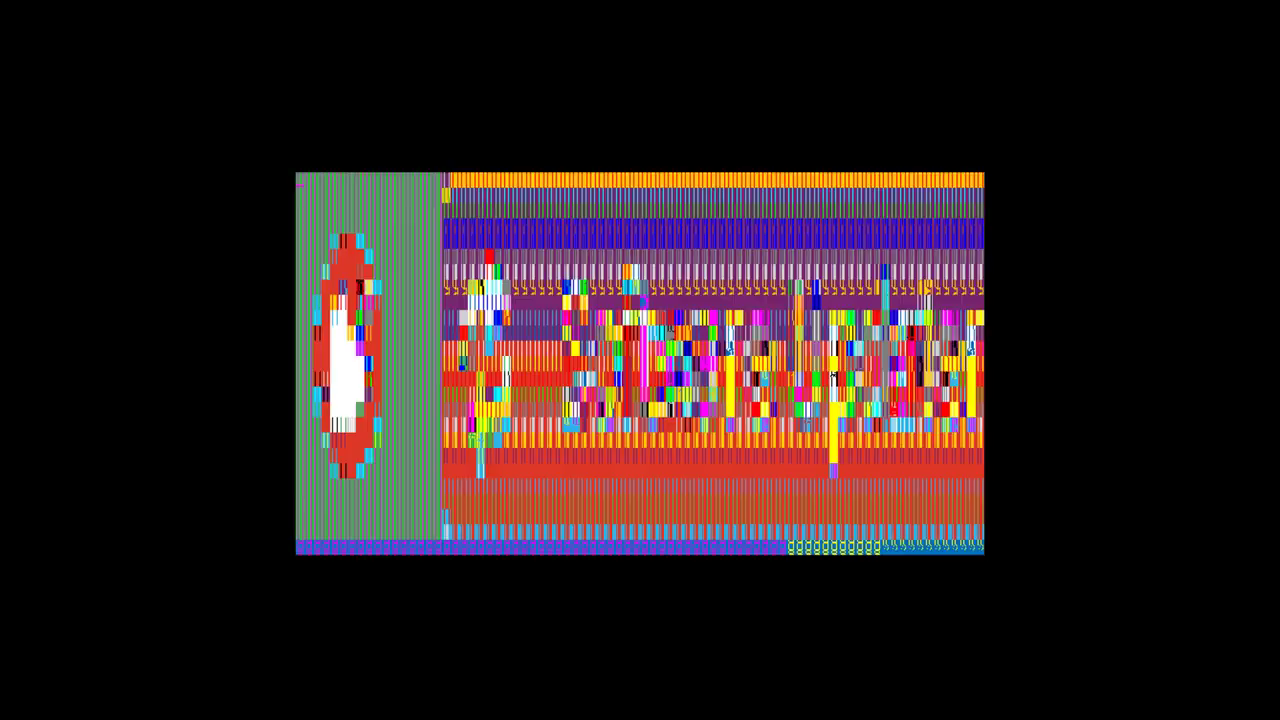